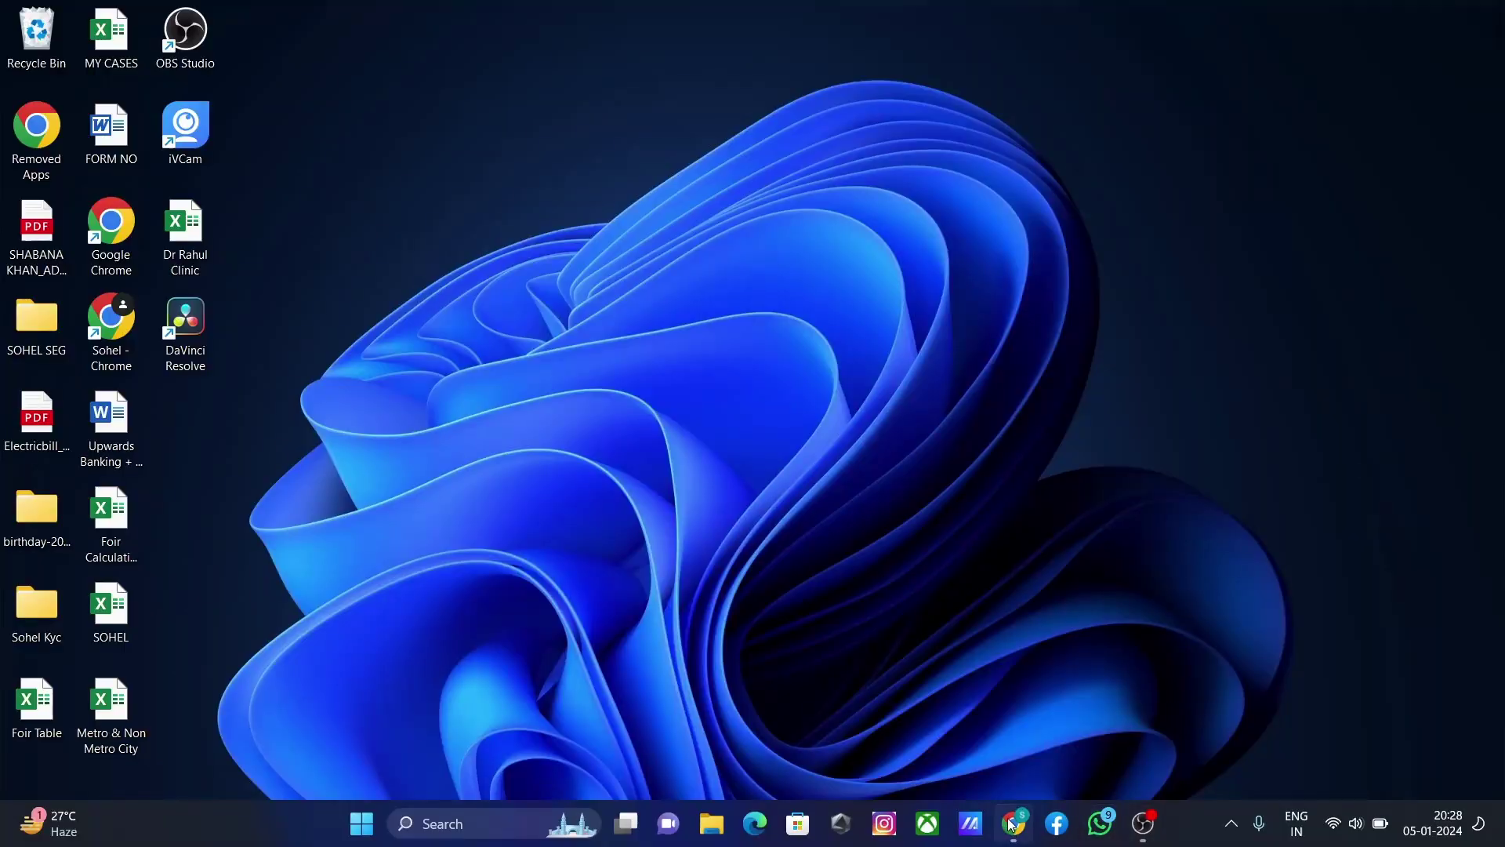
Bring up Chrome with the Untitled spreadsheet holding the employee attendance table
left_click(1013, 823)
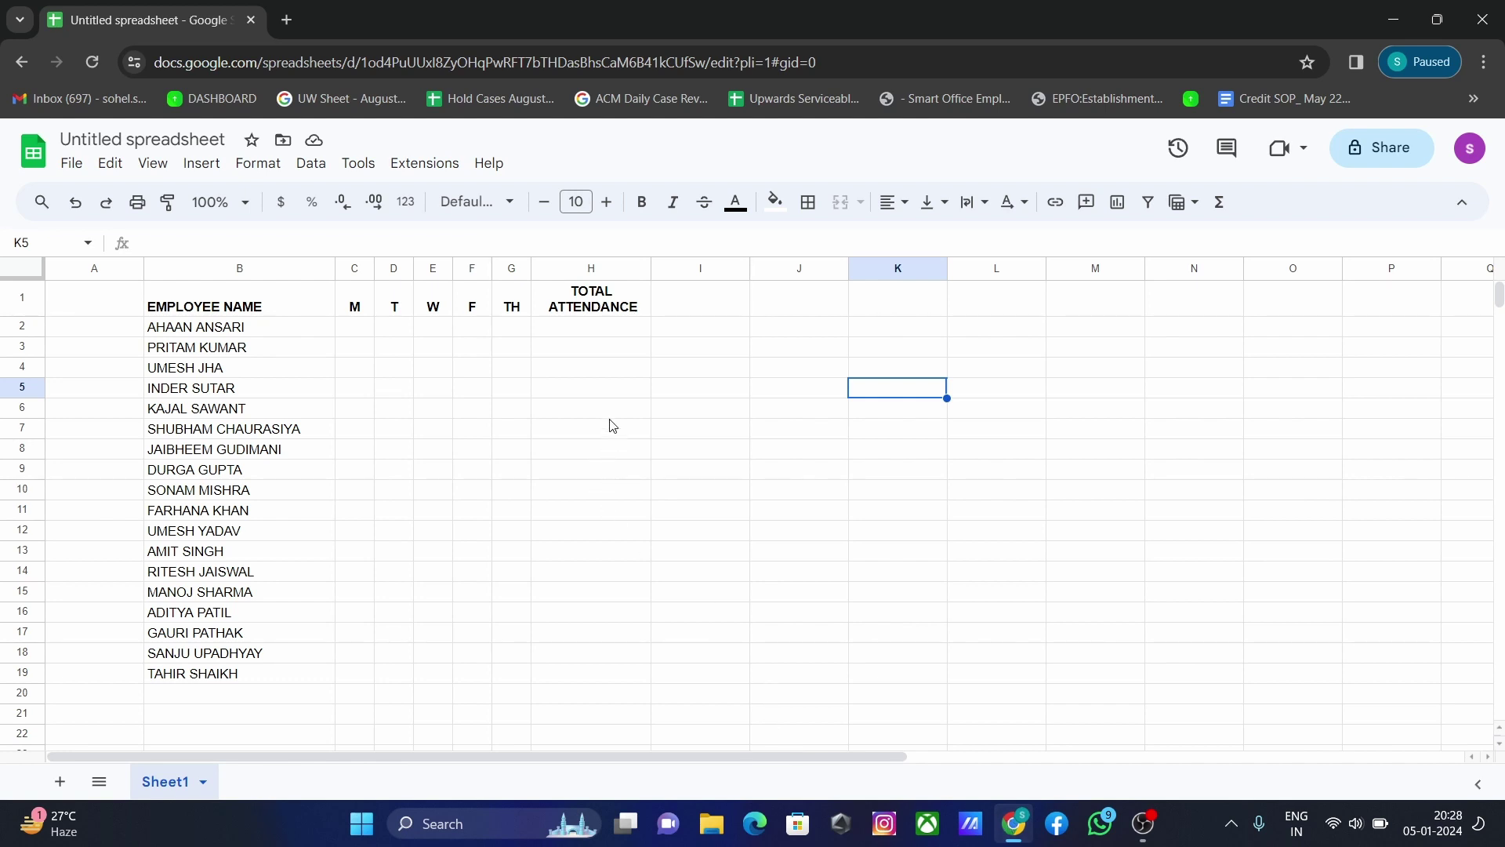
left_click(599, 328)
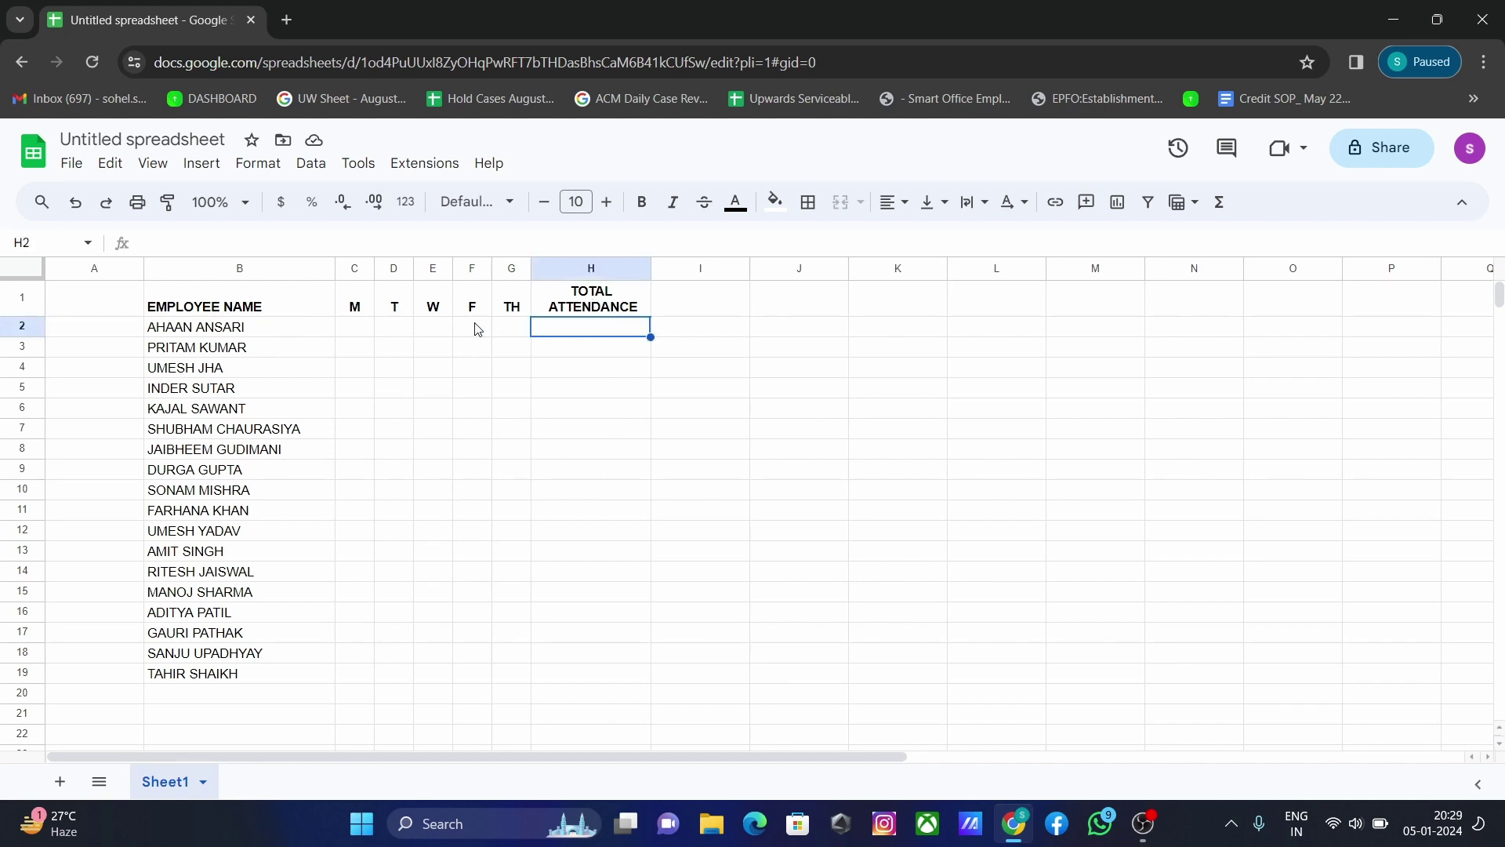
left_click(362, 339)
type("P")
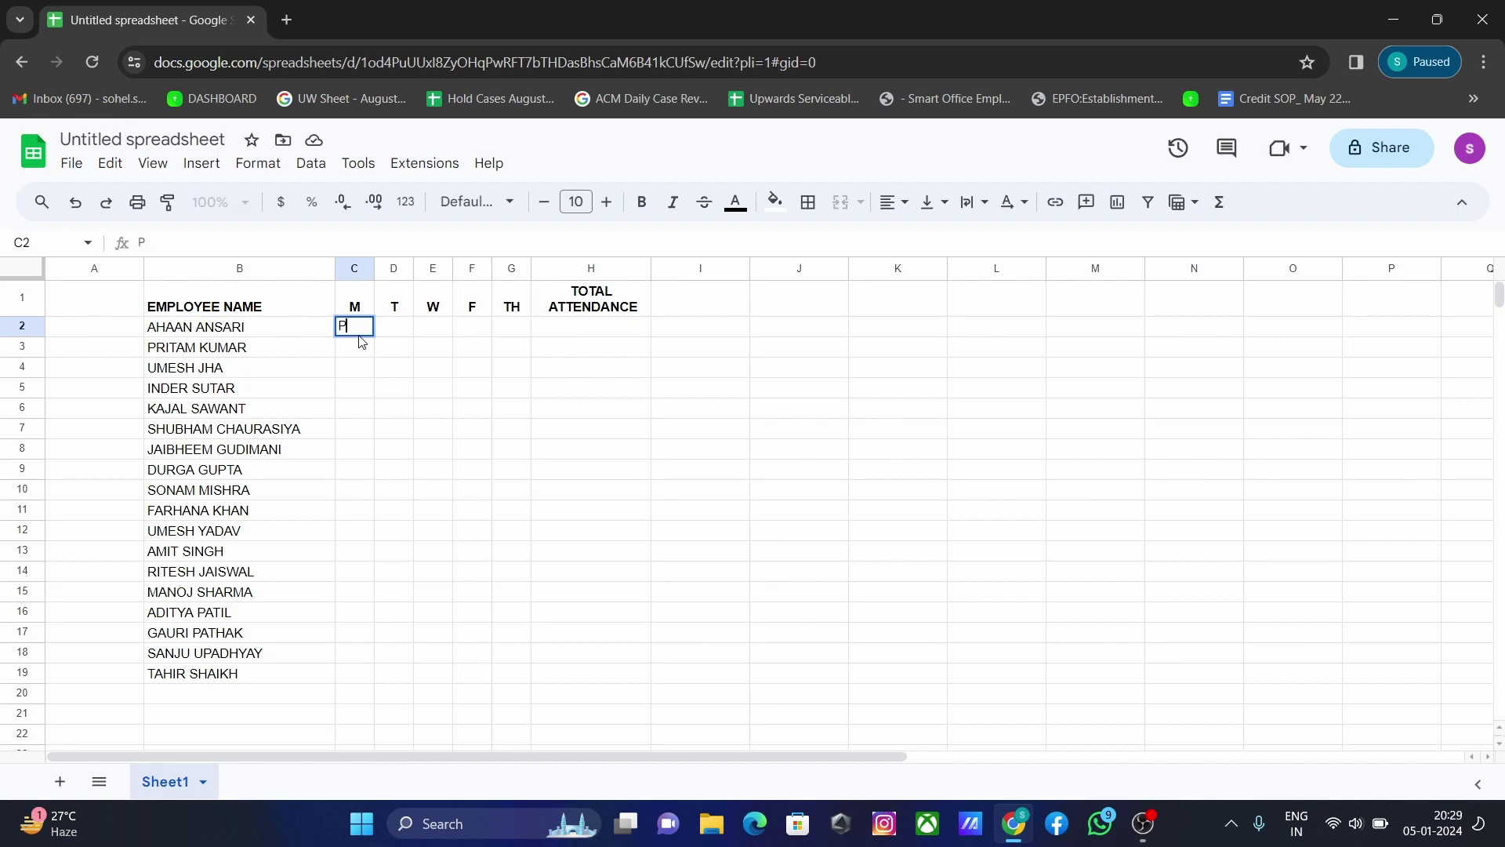
key("Tab")
type("A")
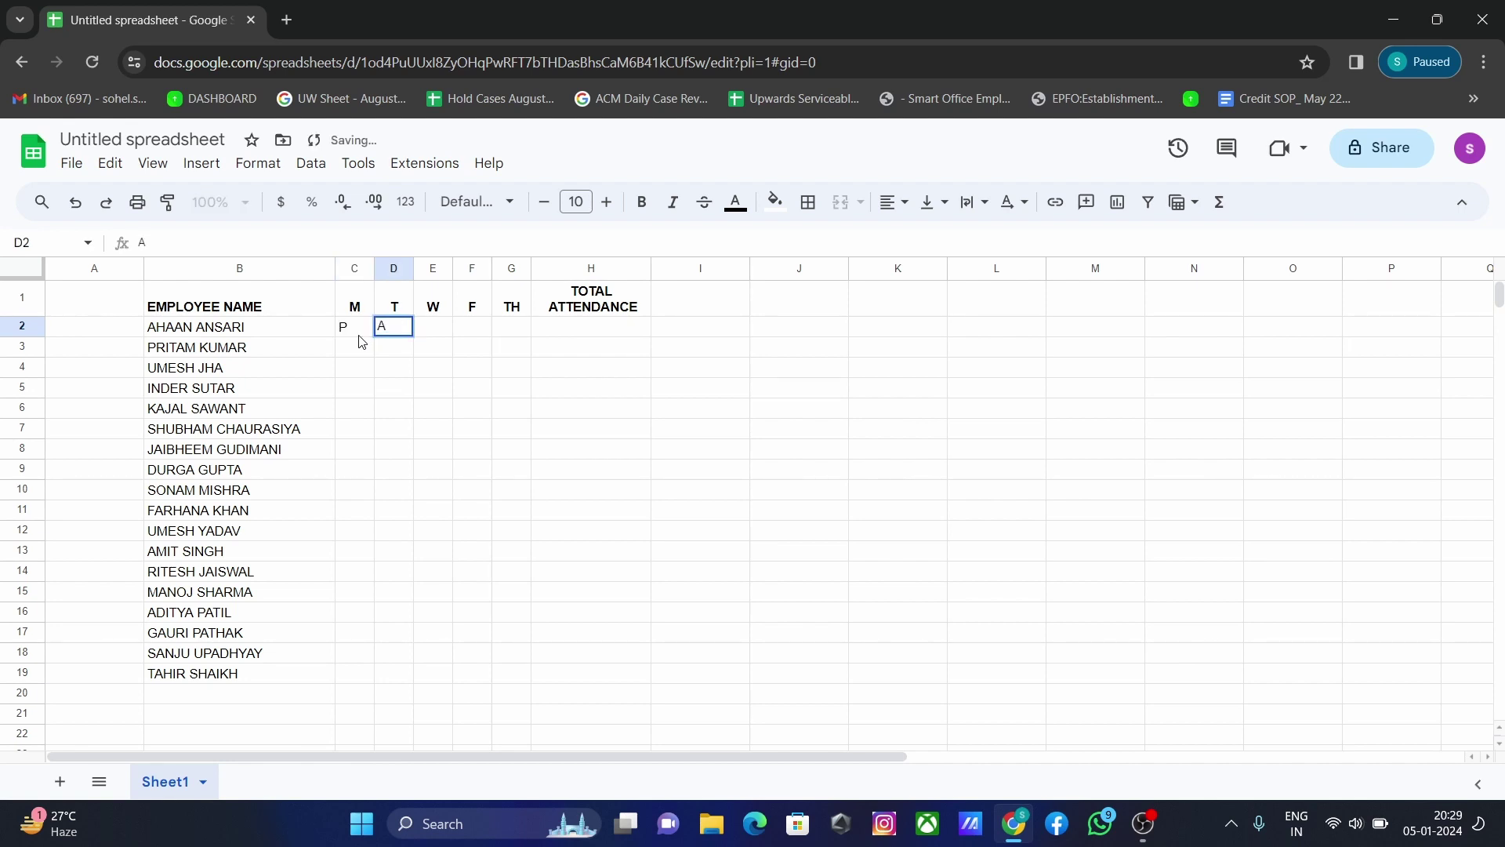
key("Tab")
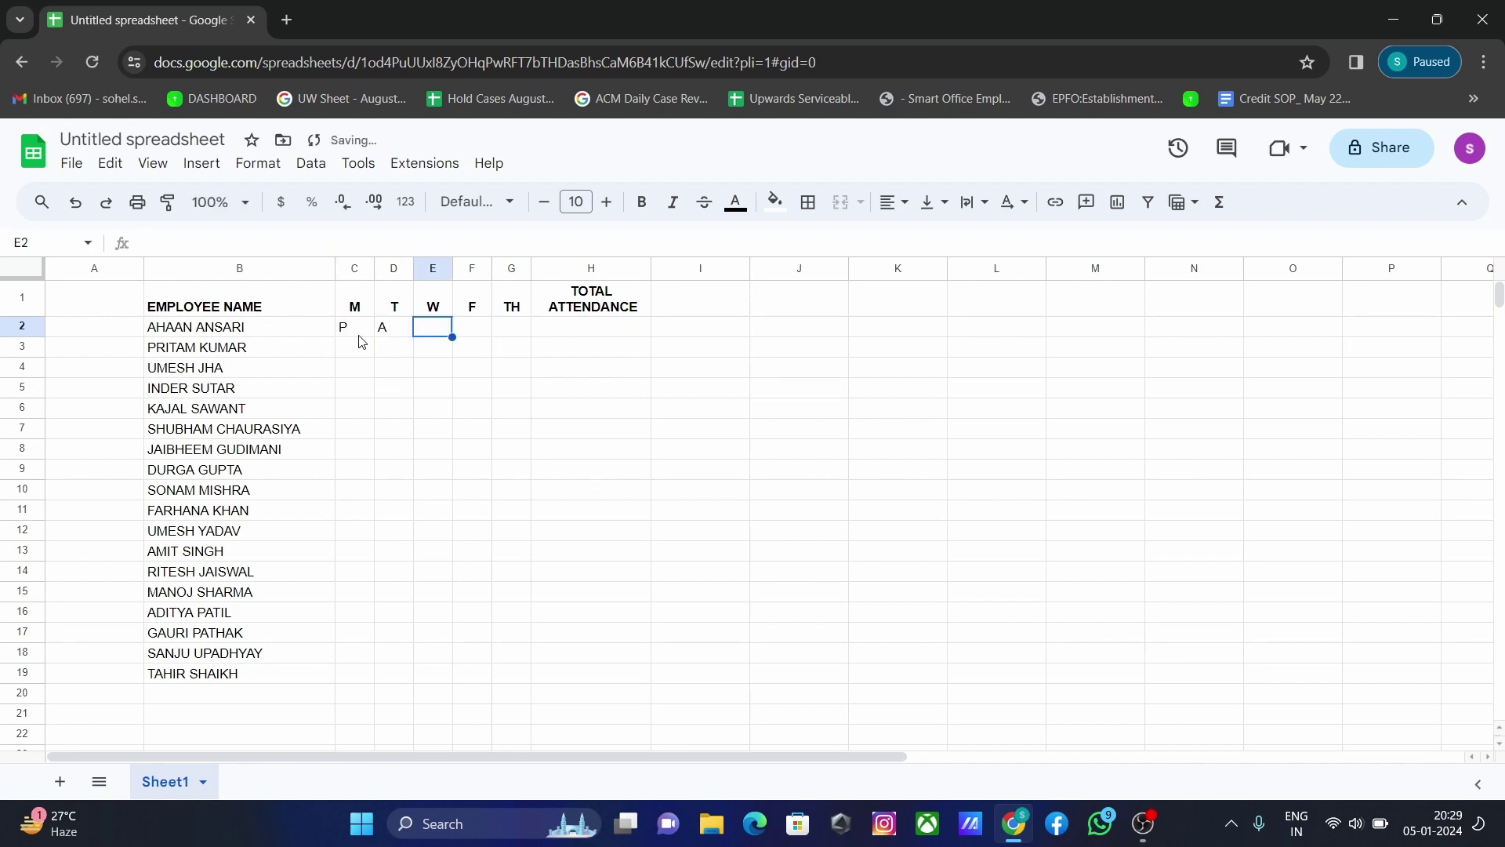
left_click(347, 332)
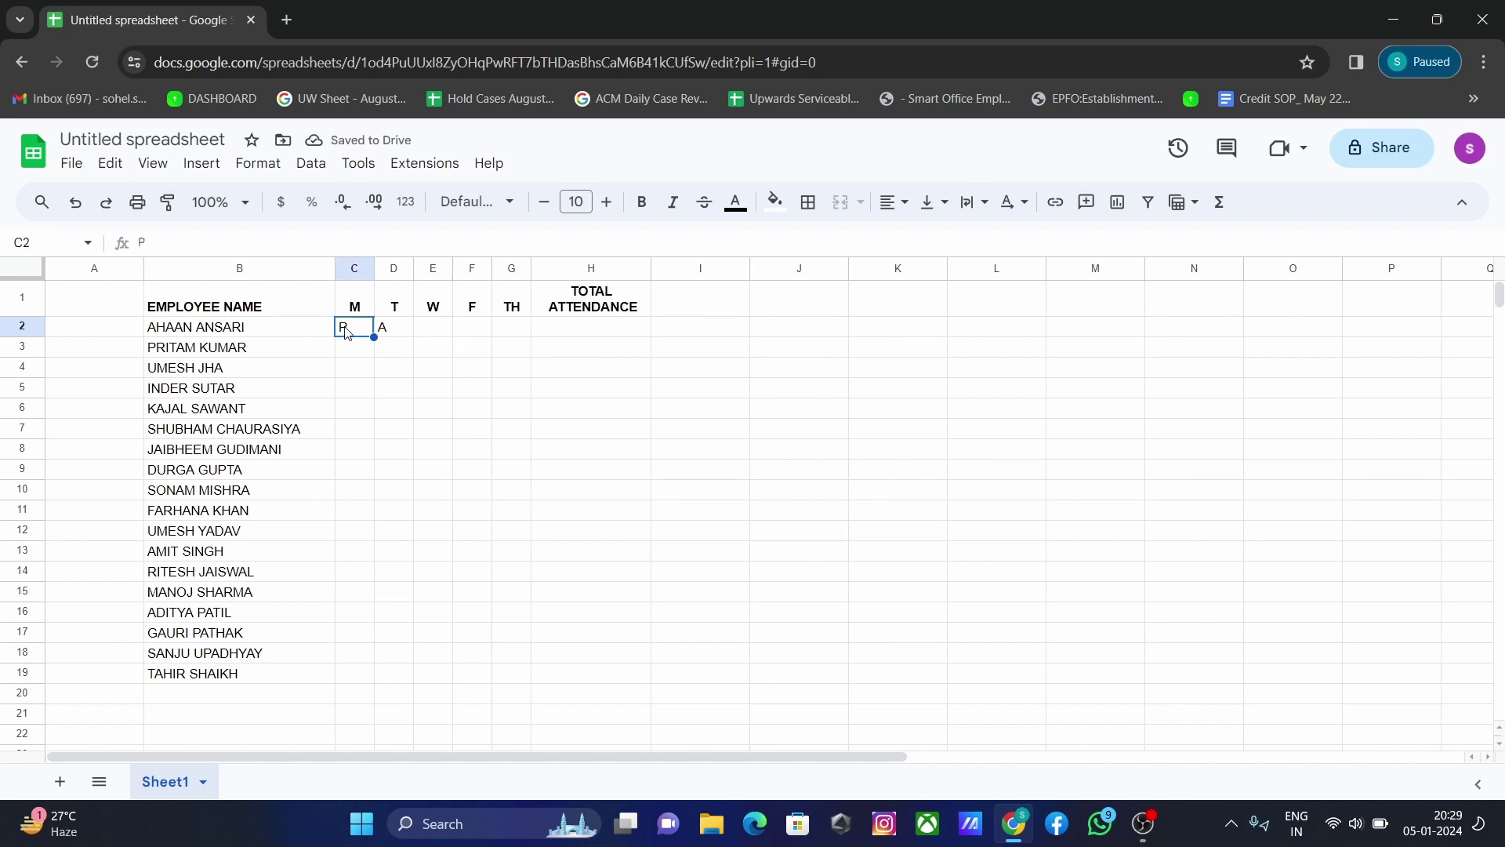
key("Delete")
key("Tab")
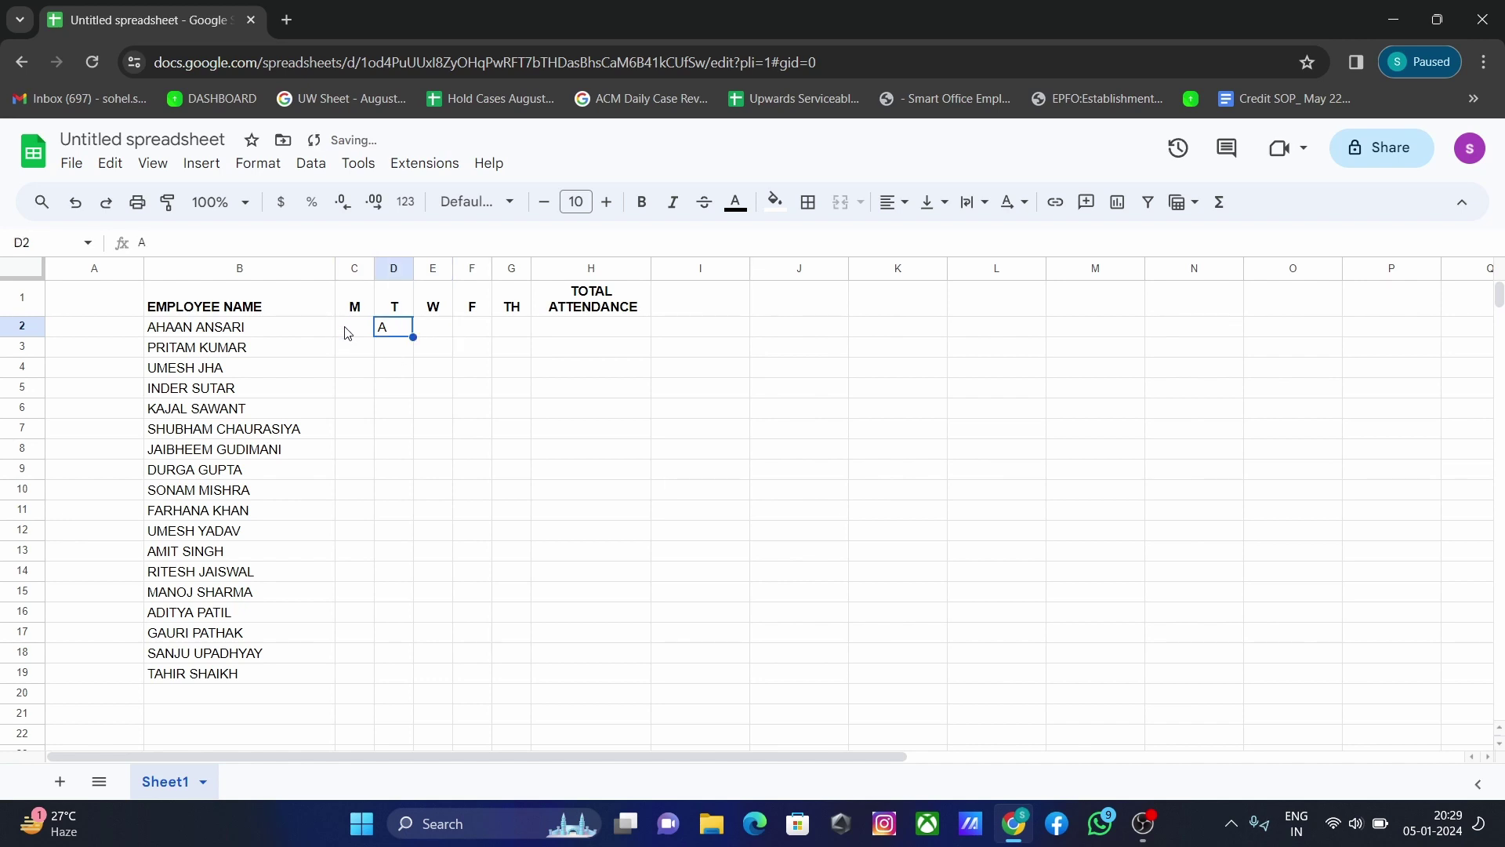
key("Delete")
left_click(348, 332)
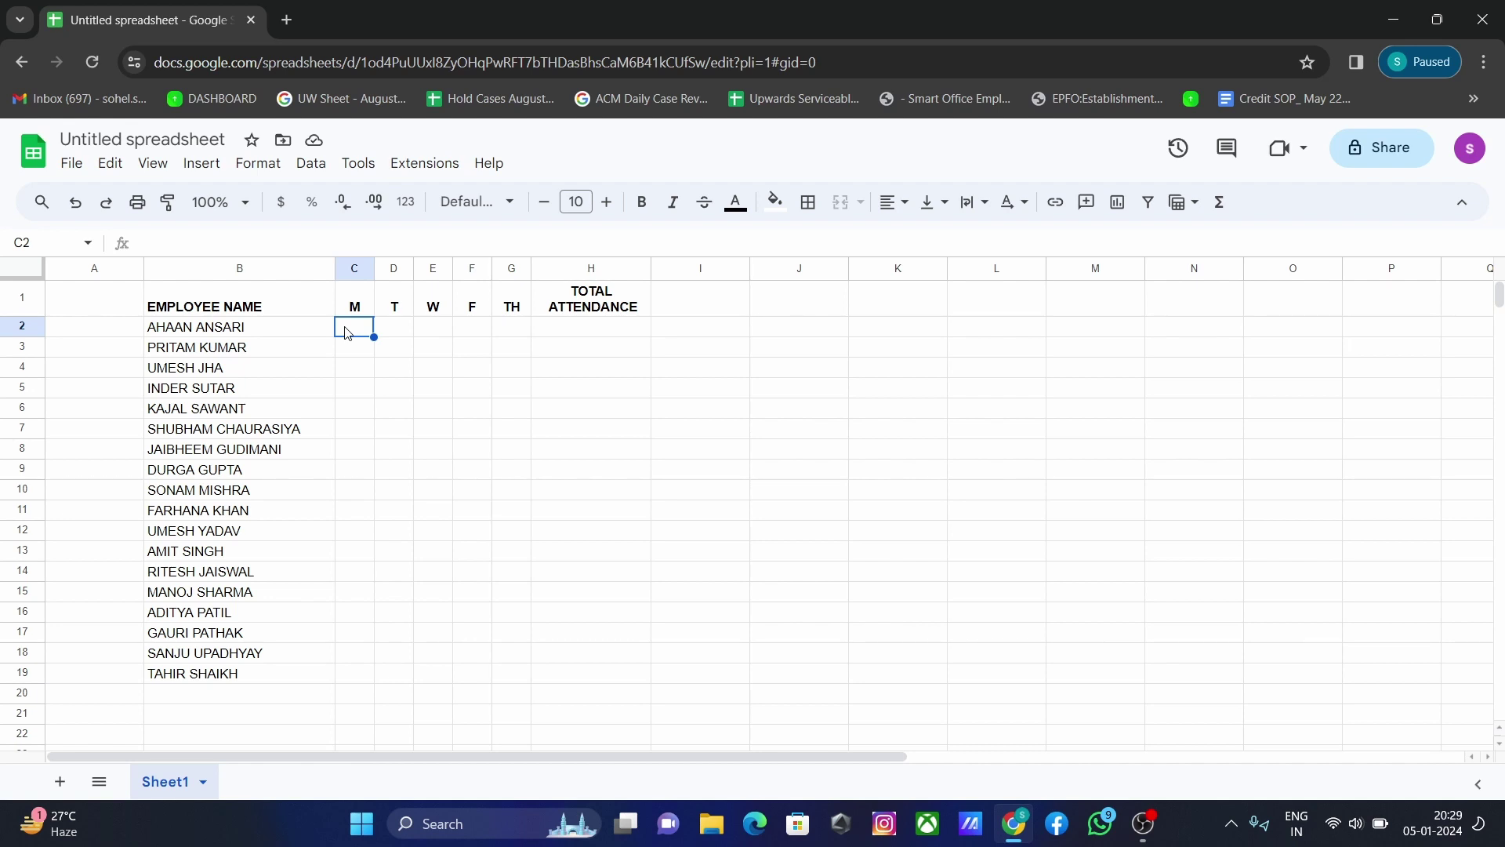
Insert checkboxes into C2:G19 so every employee has M, T, W, F and TH boxes
key("shift+Right")
key("shift+Right")
key("shift+Right")
key("shift+Right")
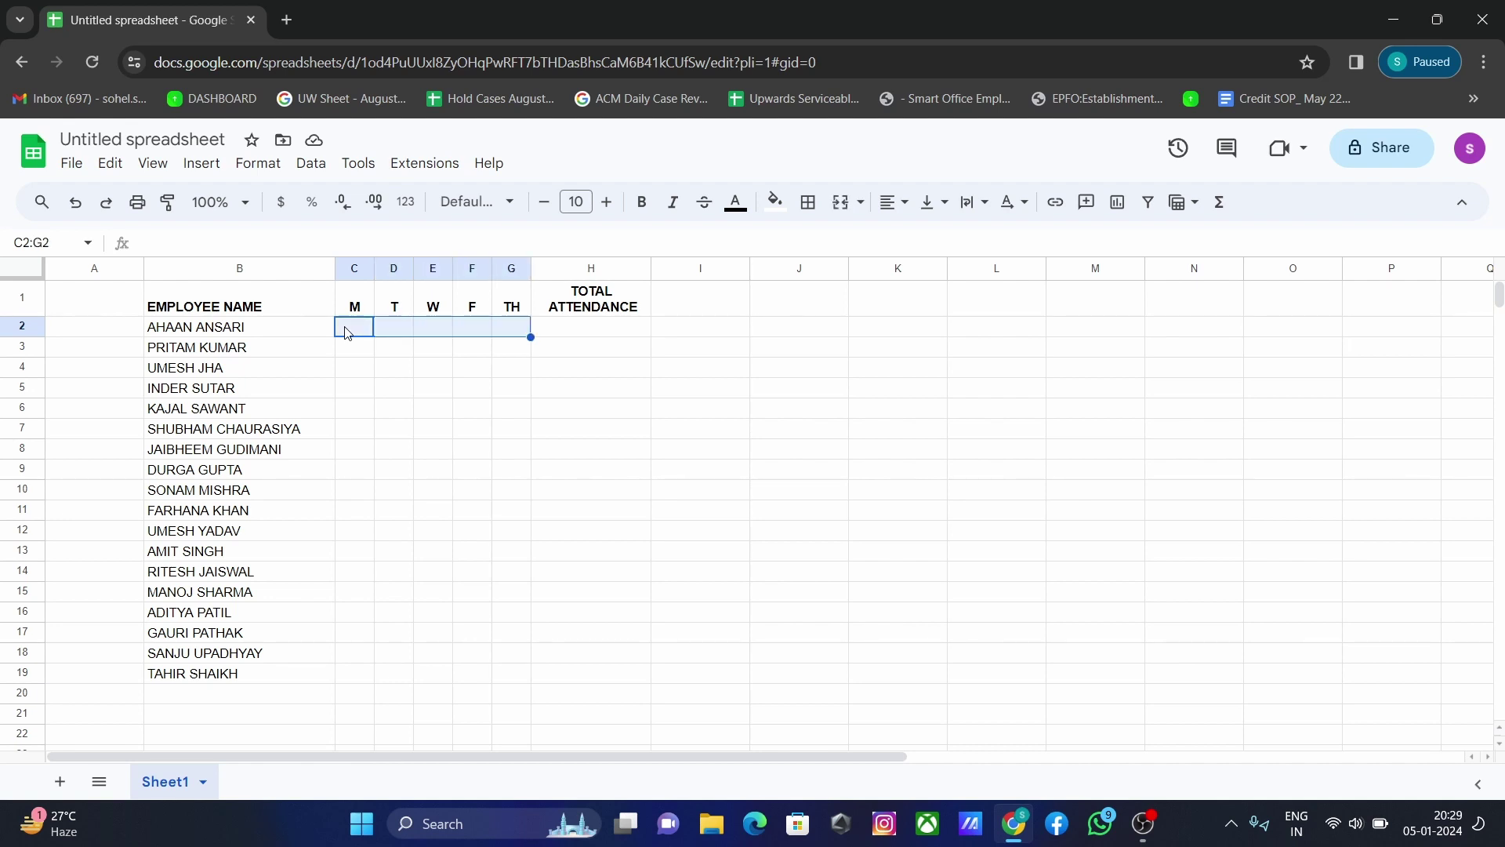
key("shift+Down")
key("shift+Down")
key("shift+Down")
key("shift+Down")
key("shift+Down")
key("shift+Down")
key("shift+Down")
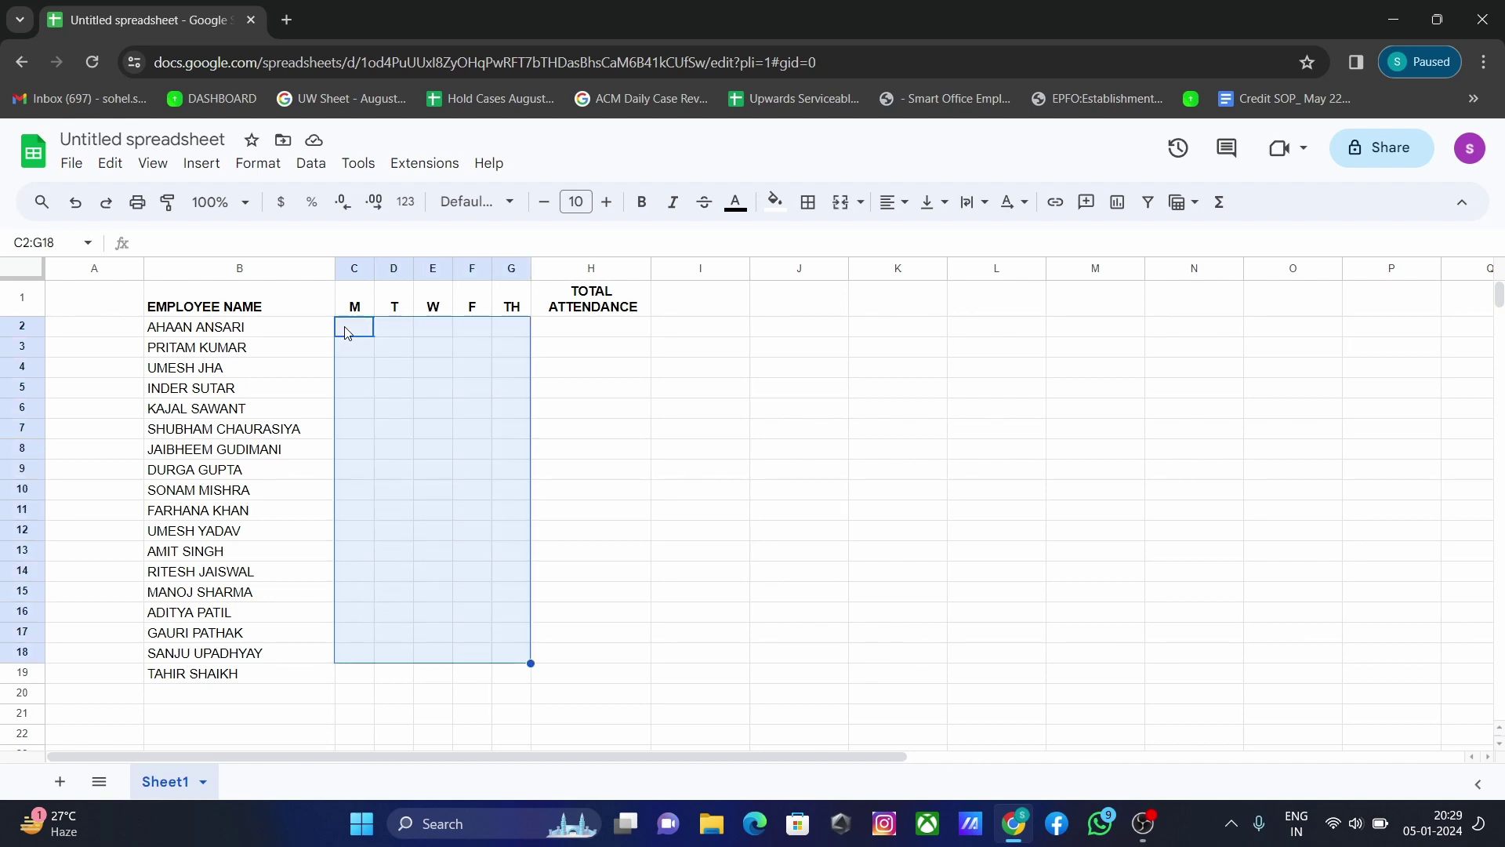
key("shift+Down")
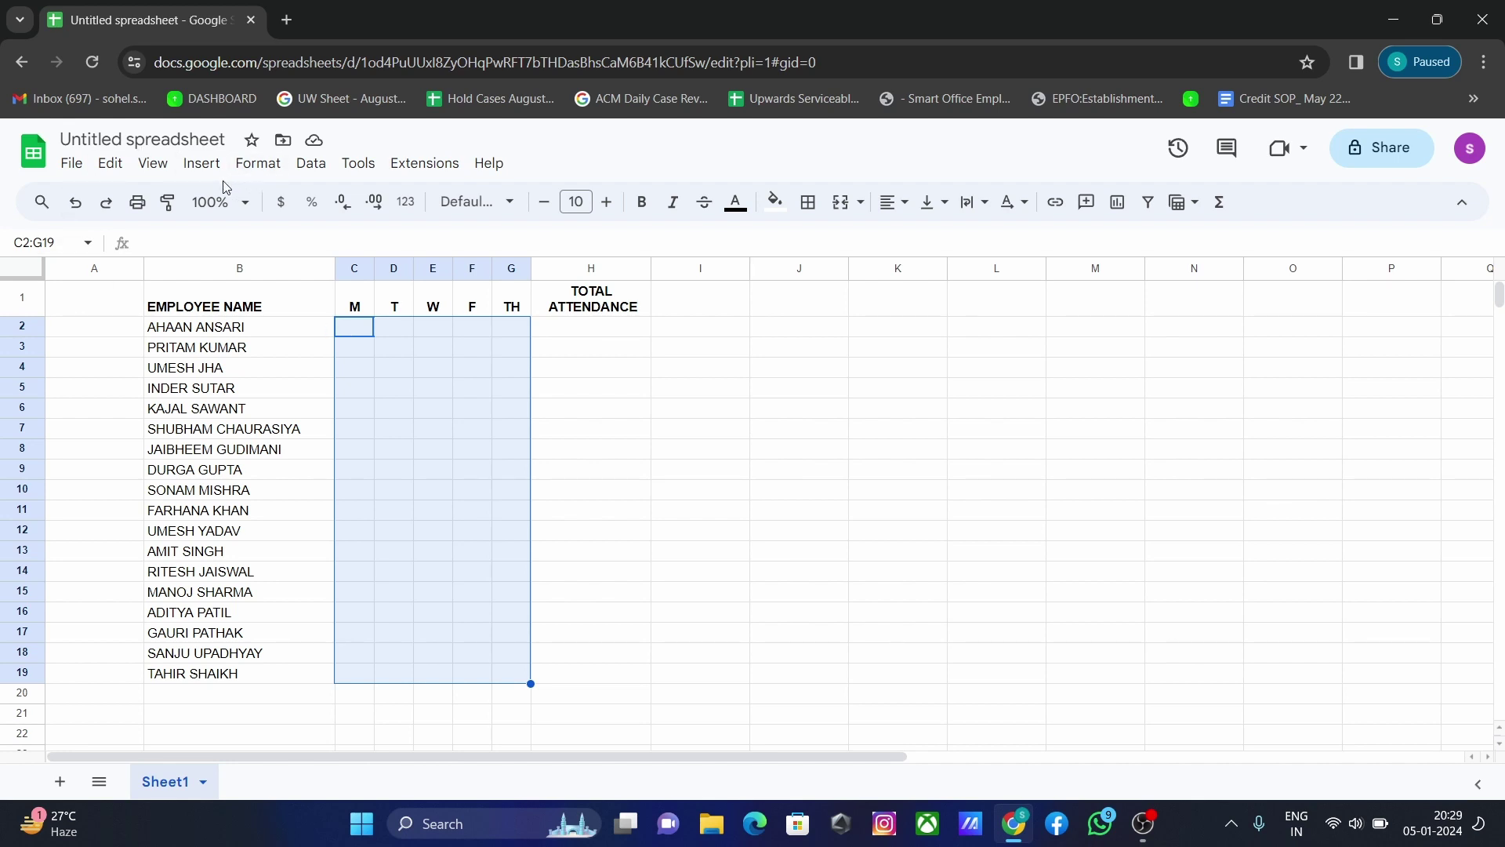
left_click(205, 168)
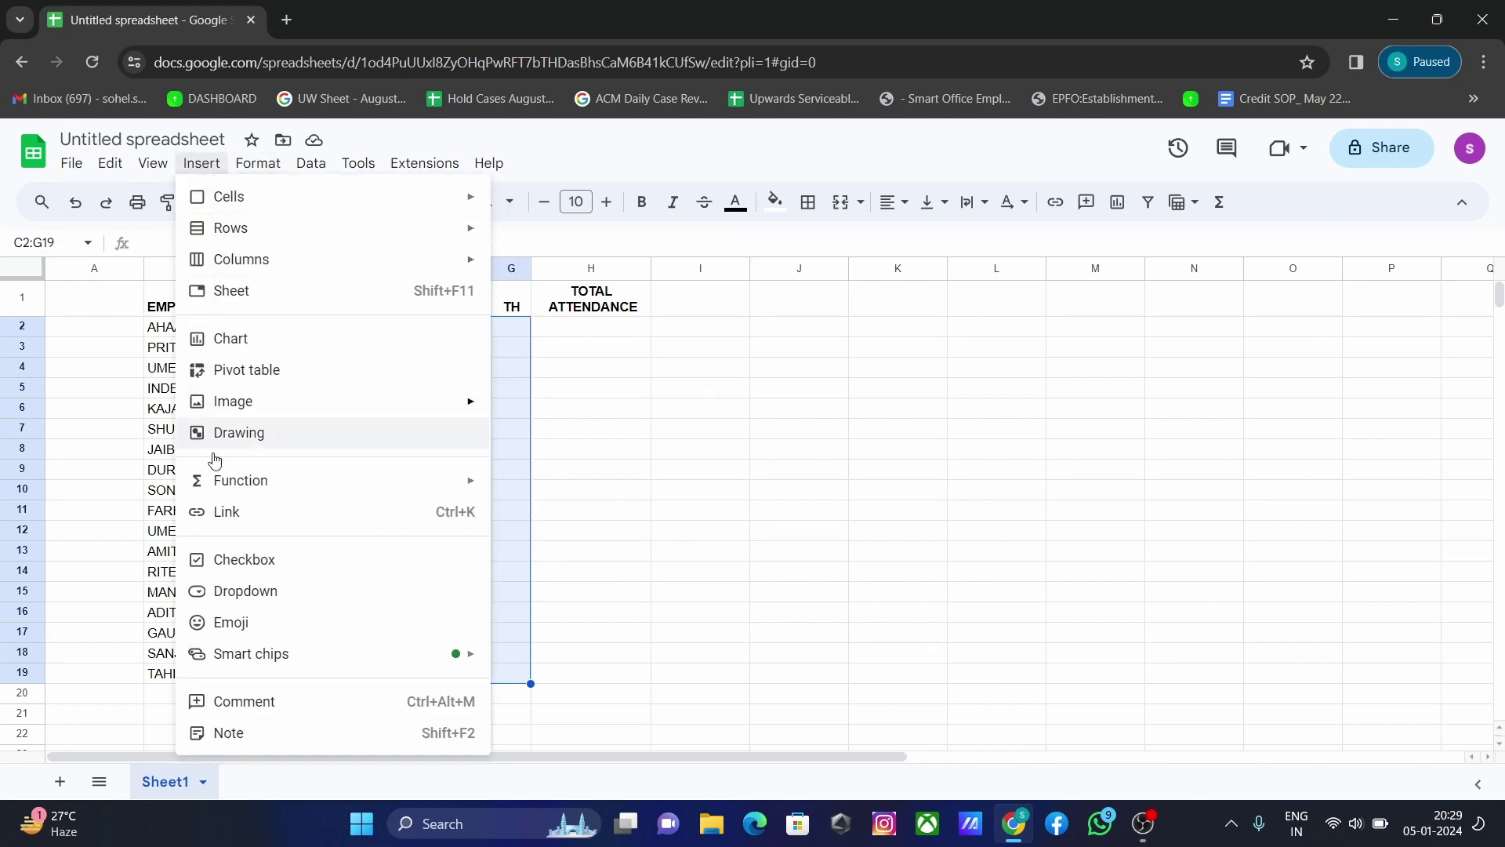
left_click(232, 561)
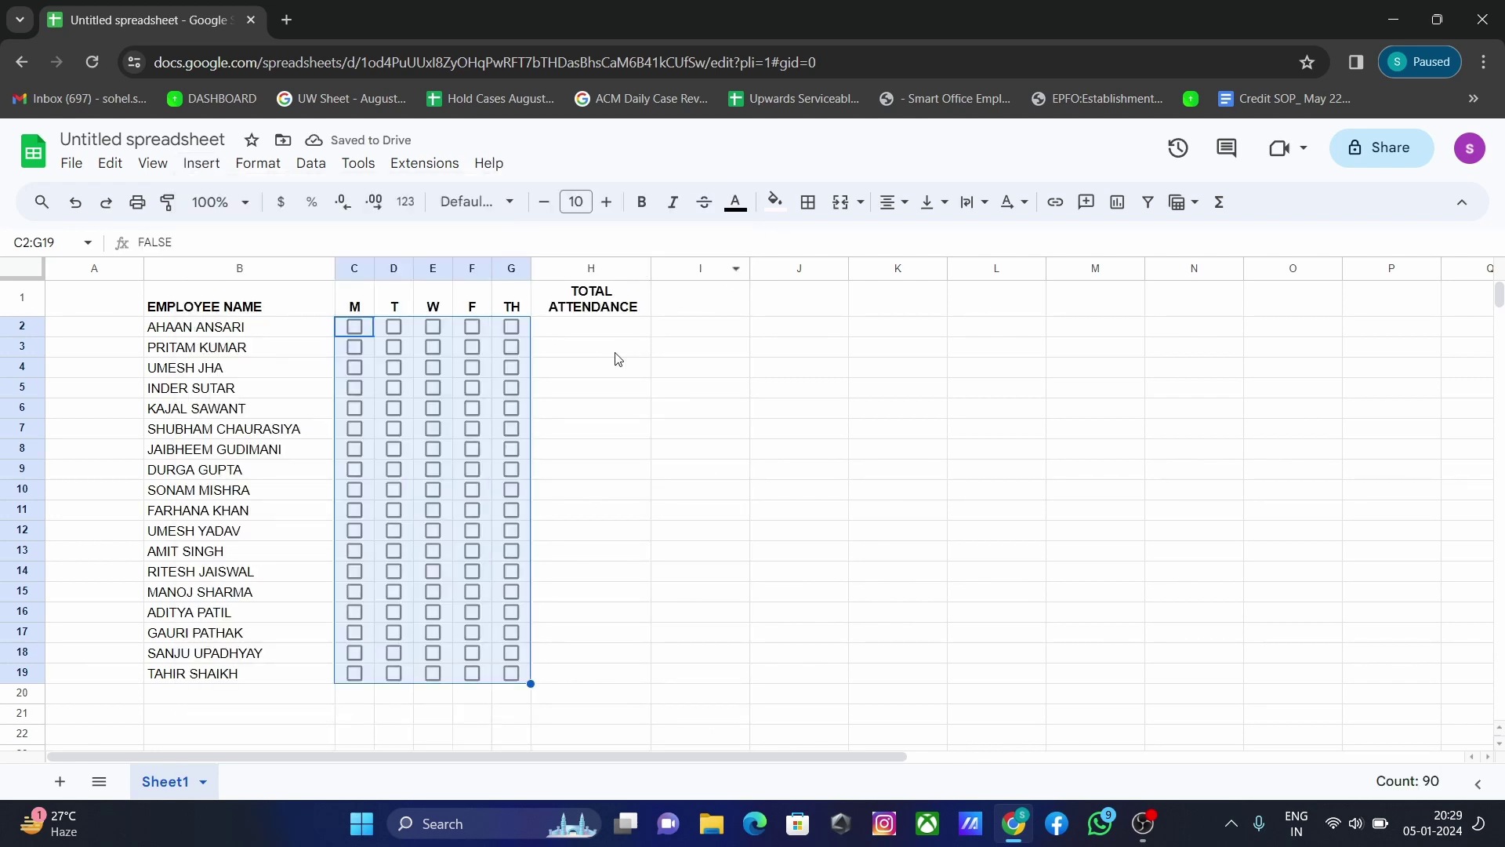
left_click(594, 328)
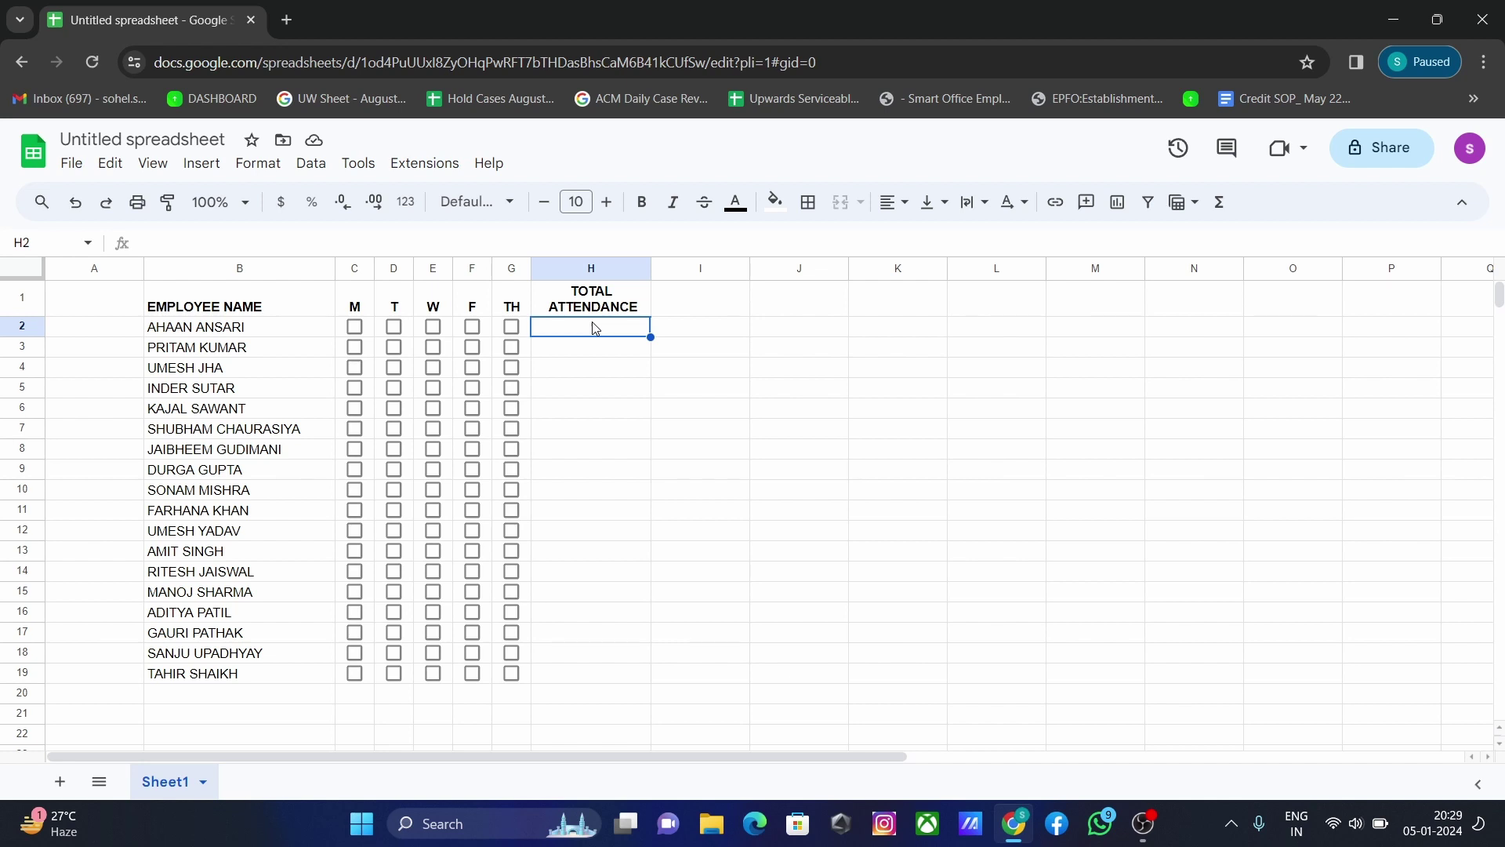
Enter =COUNTIF(C2:G19,TRUE) in H2, which currently shows 0
type("=")
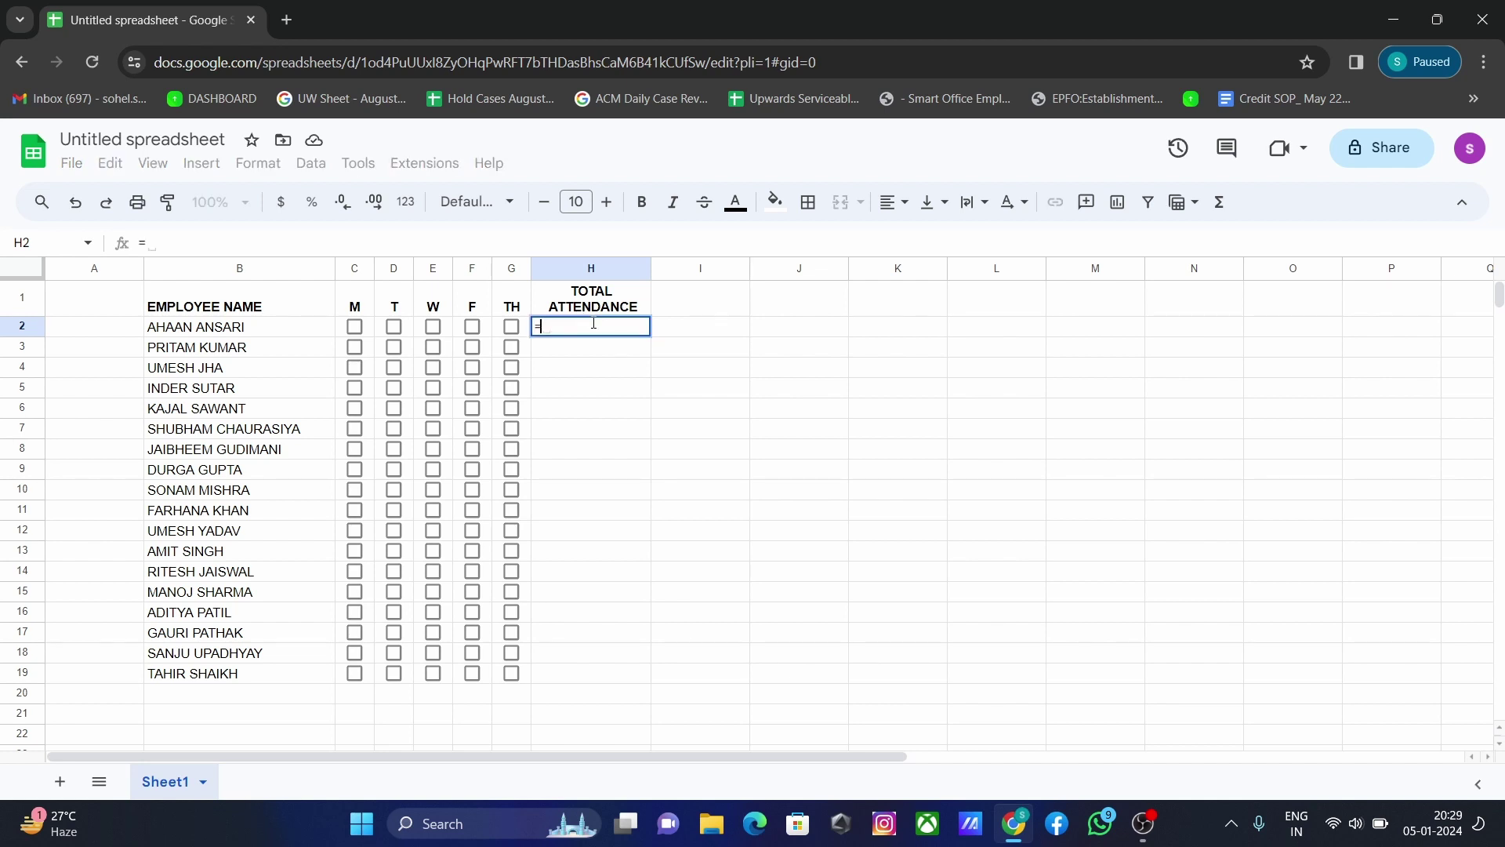
type("COUNT")
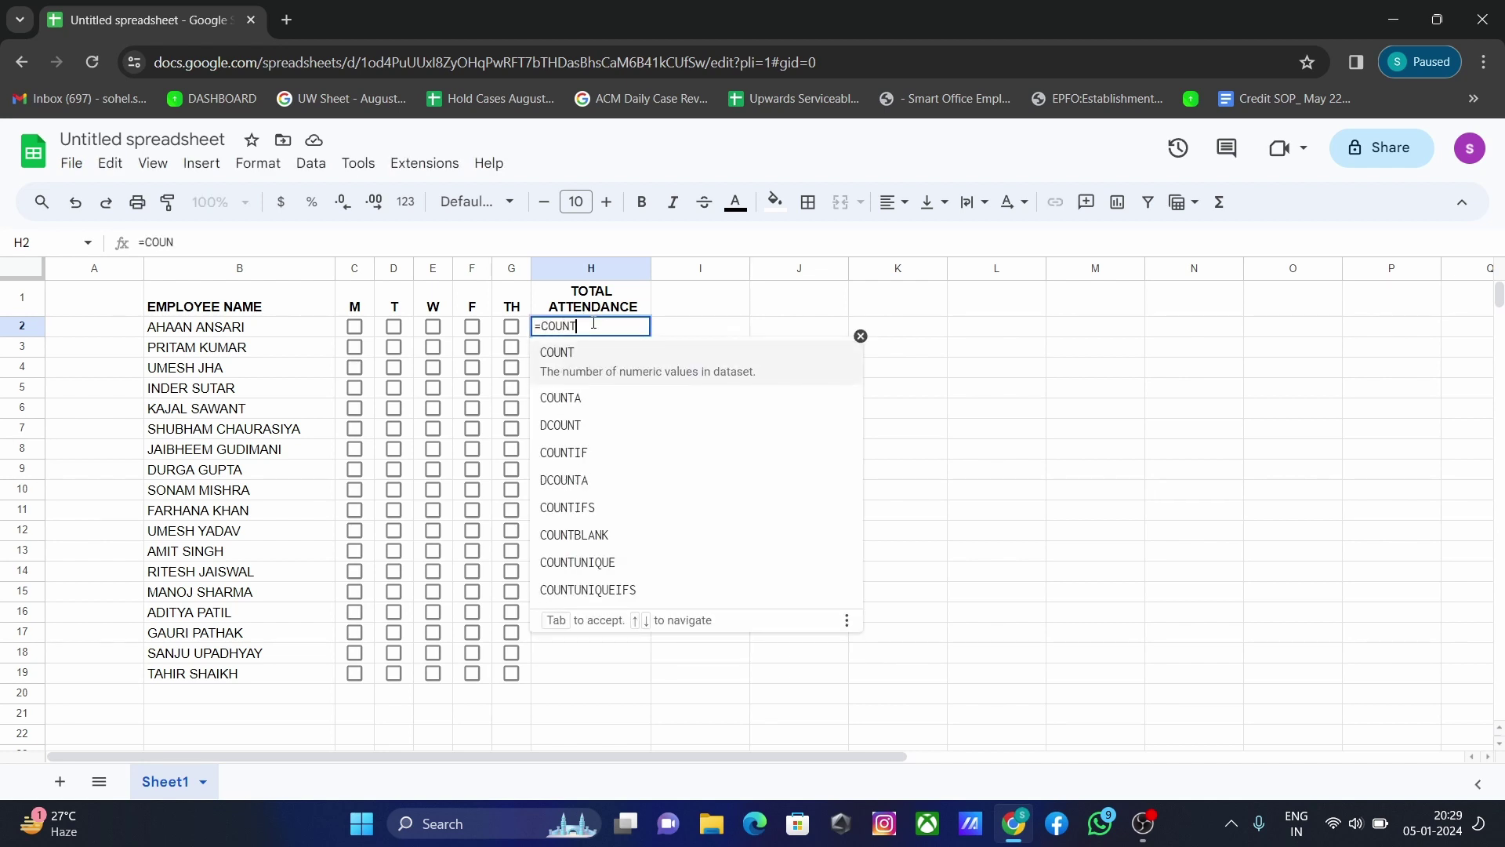
type("IF")
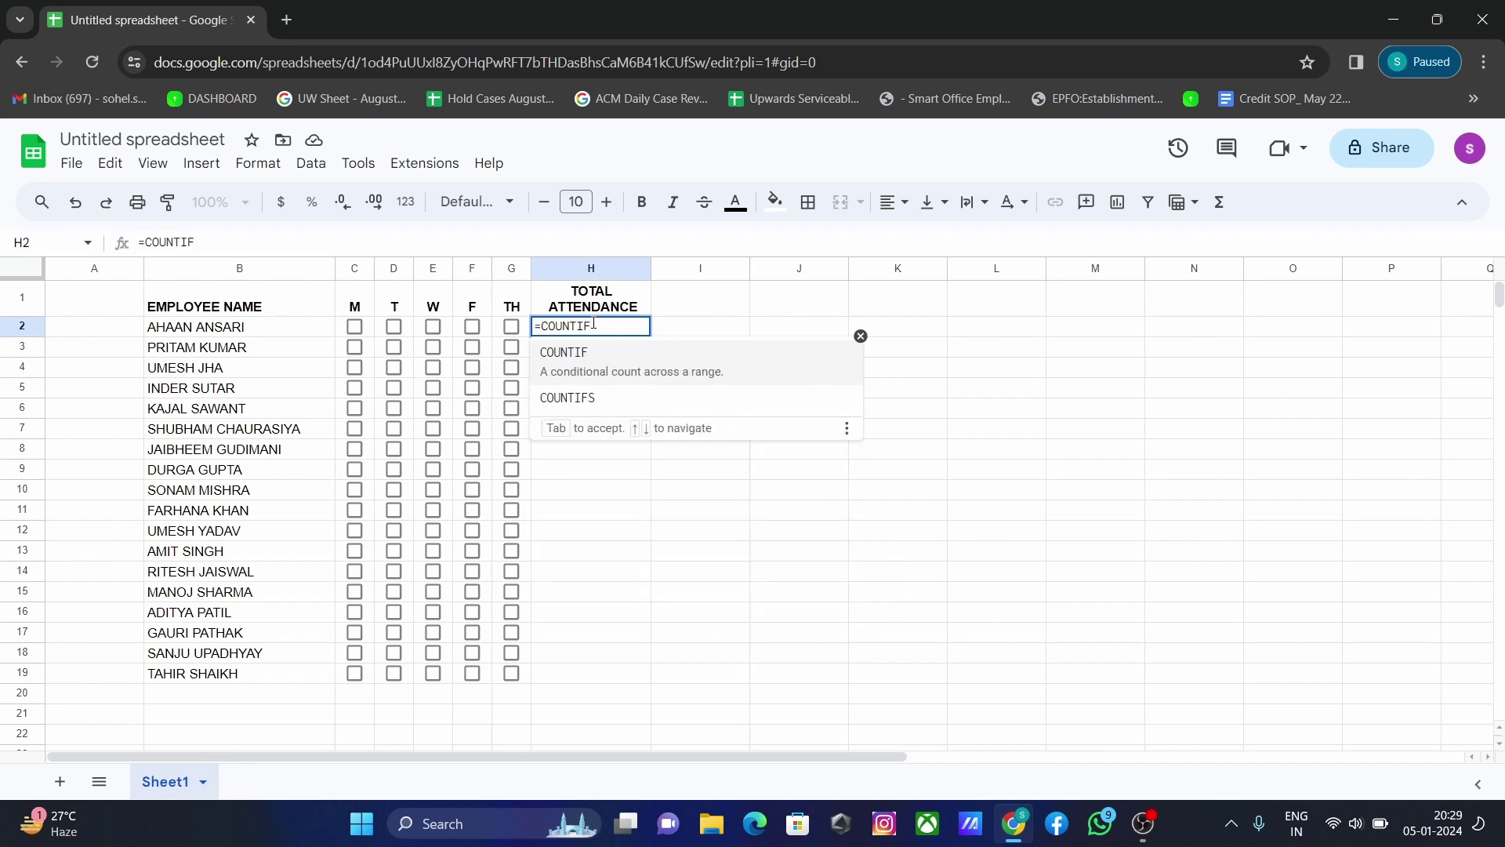
type("(")
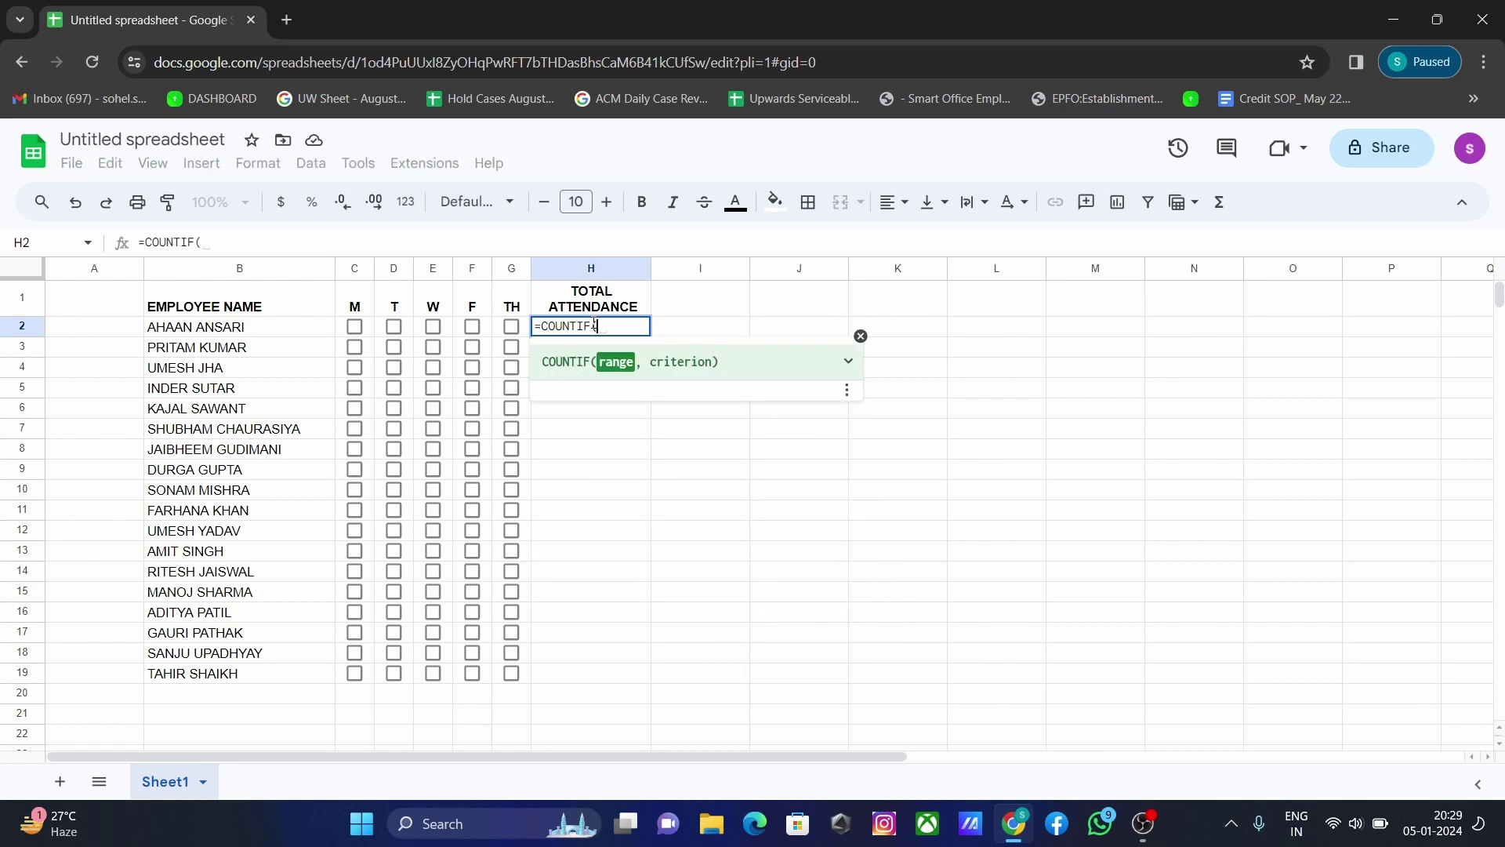
left_click(333, 327)
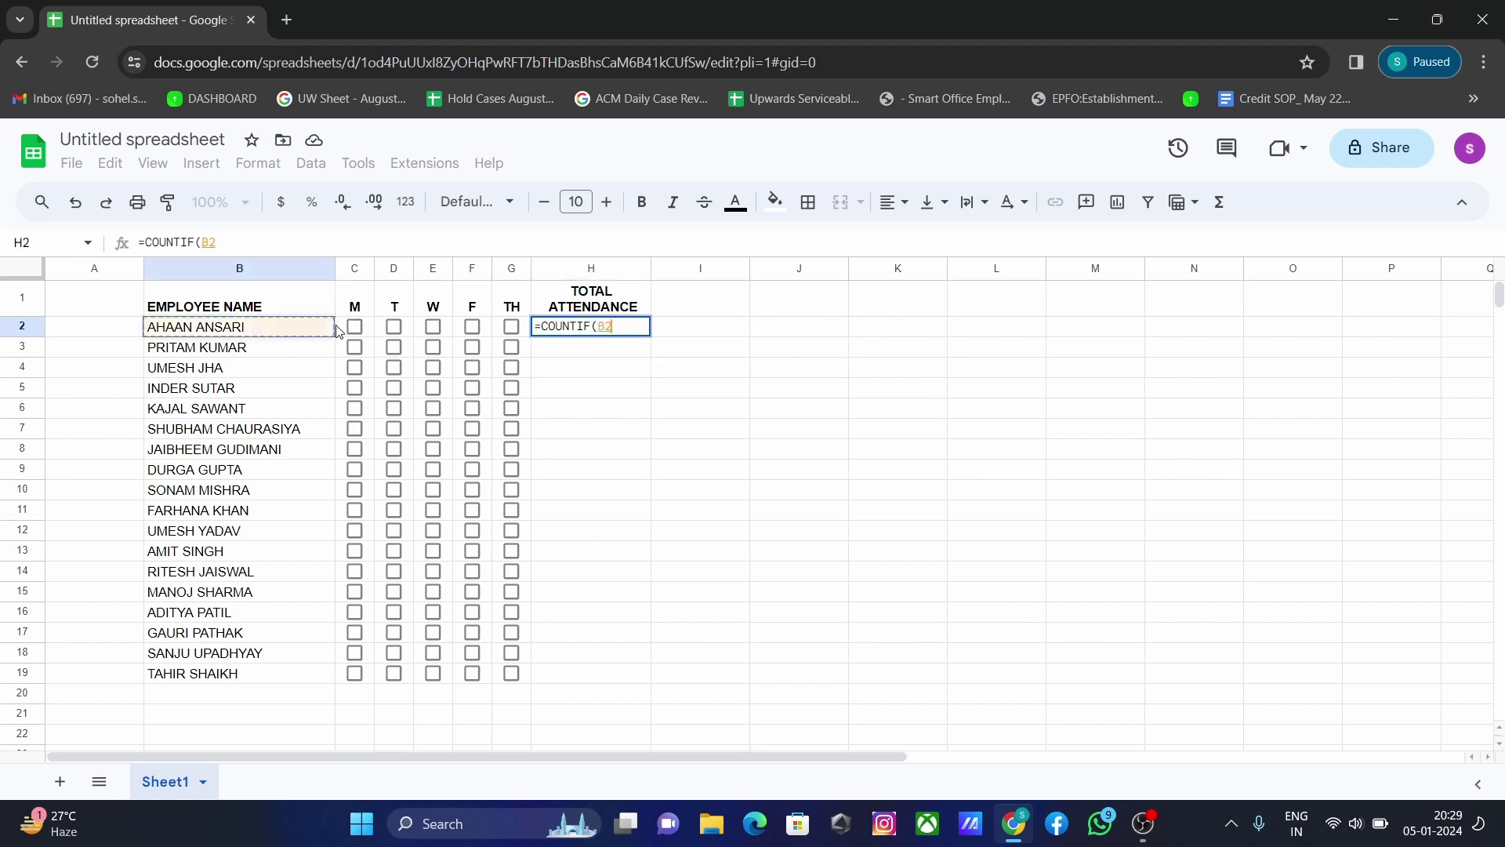
left_click(364, 328)
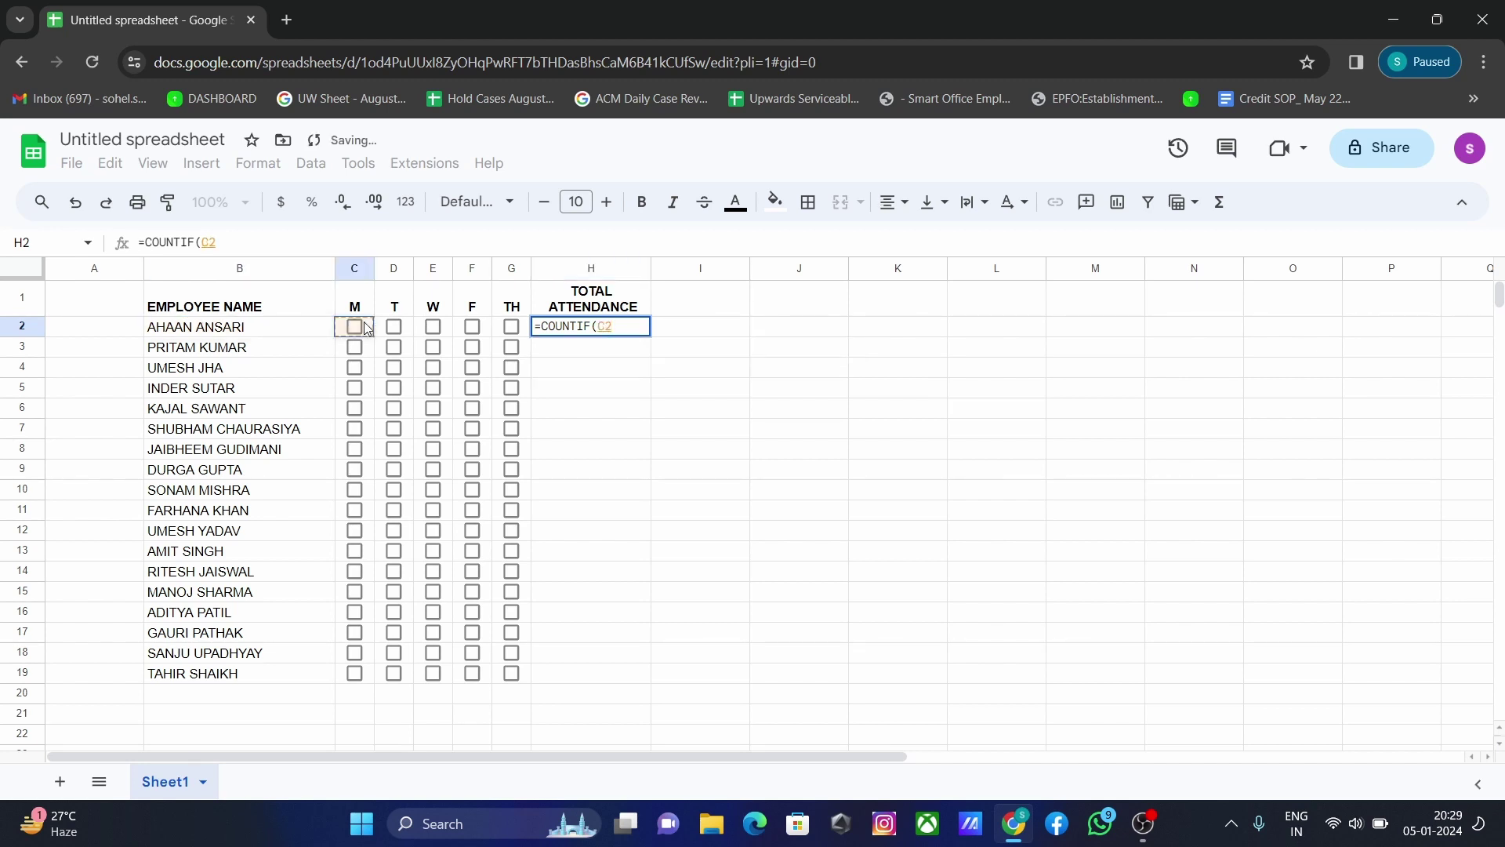
key("shift+Right")
key("shift+Right")
key("shift+Right")
key("shift+Right")
key("shift+Down")
key("shift+Down")
key("shift+Down")
key("shift+Down")
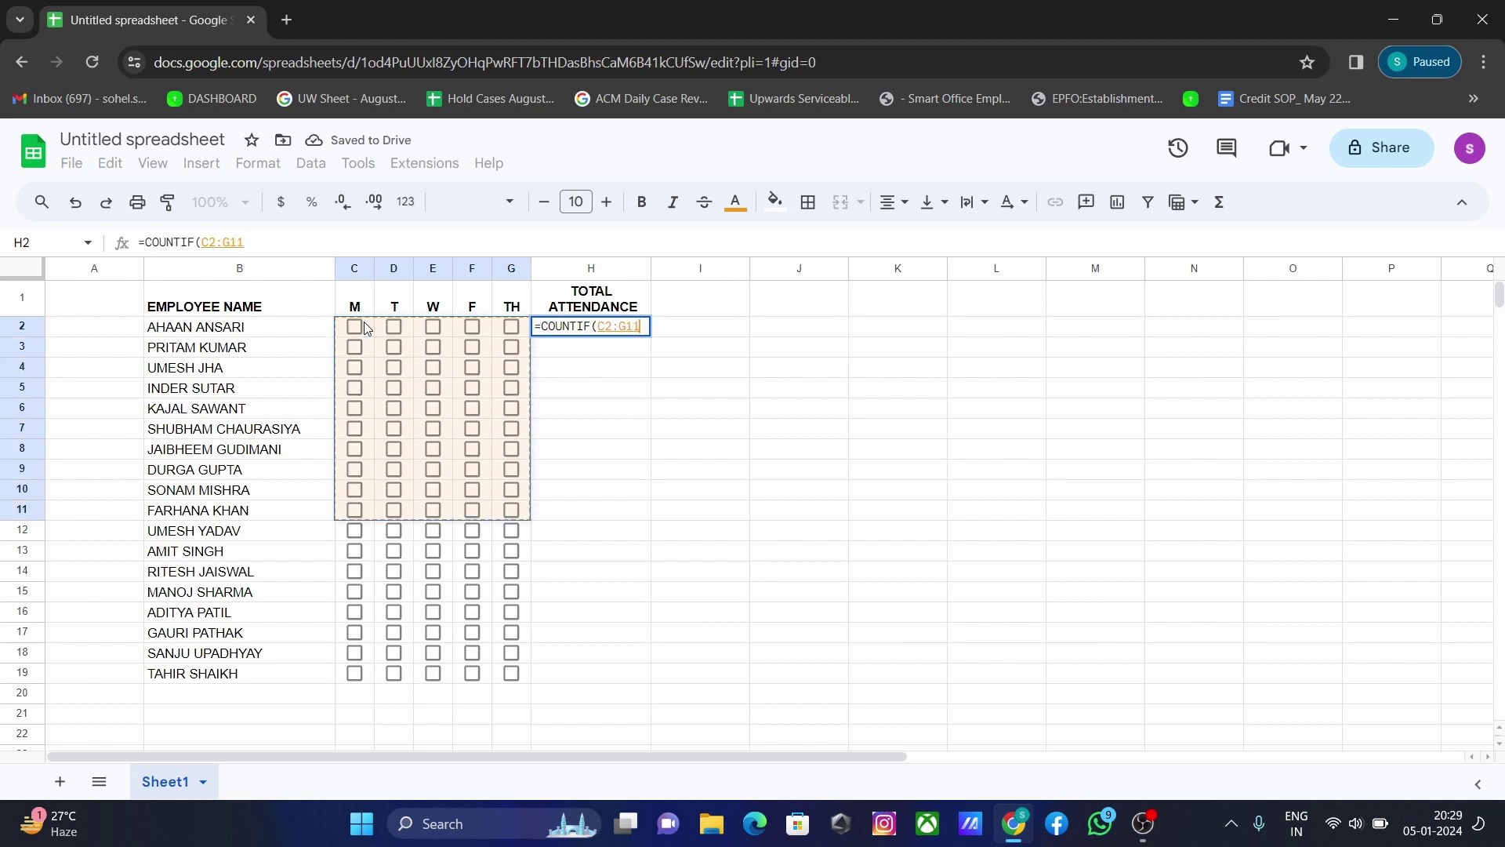
key("shift+Down")
key("shift+Down")
key("shift+Down")
key("shift+Down")
key("shift+Down")
key("shift+Down")
key("shift+Down")
key("shift+Down")
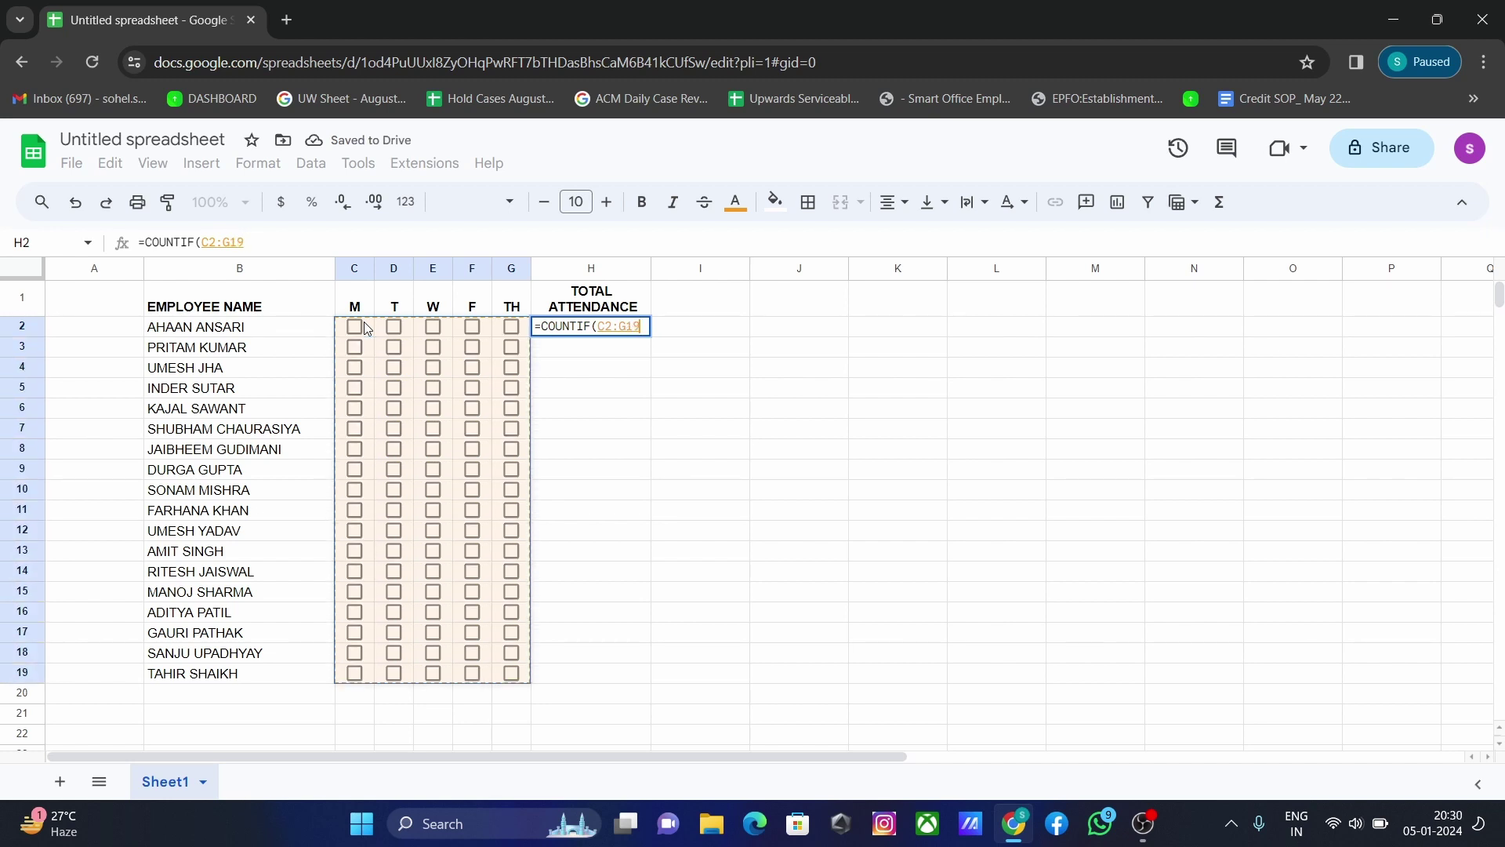
type(",")
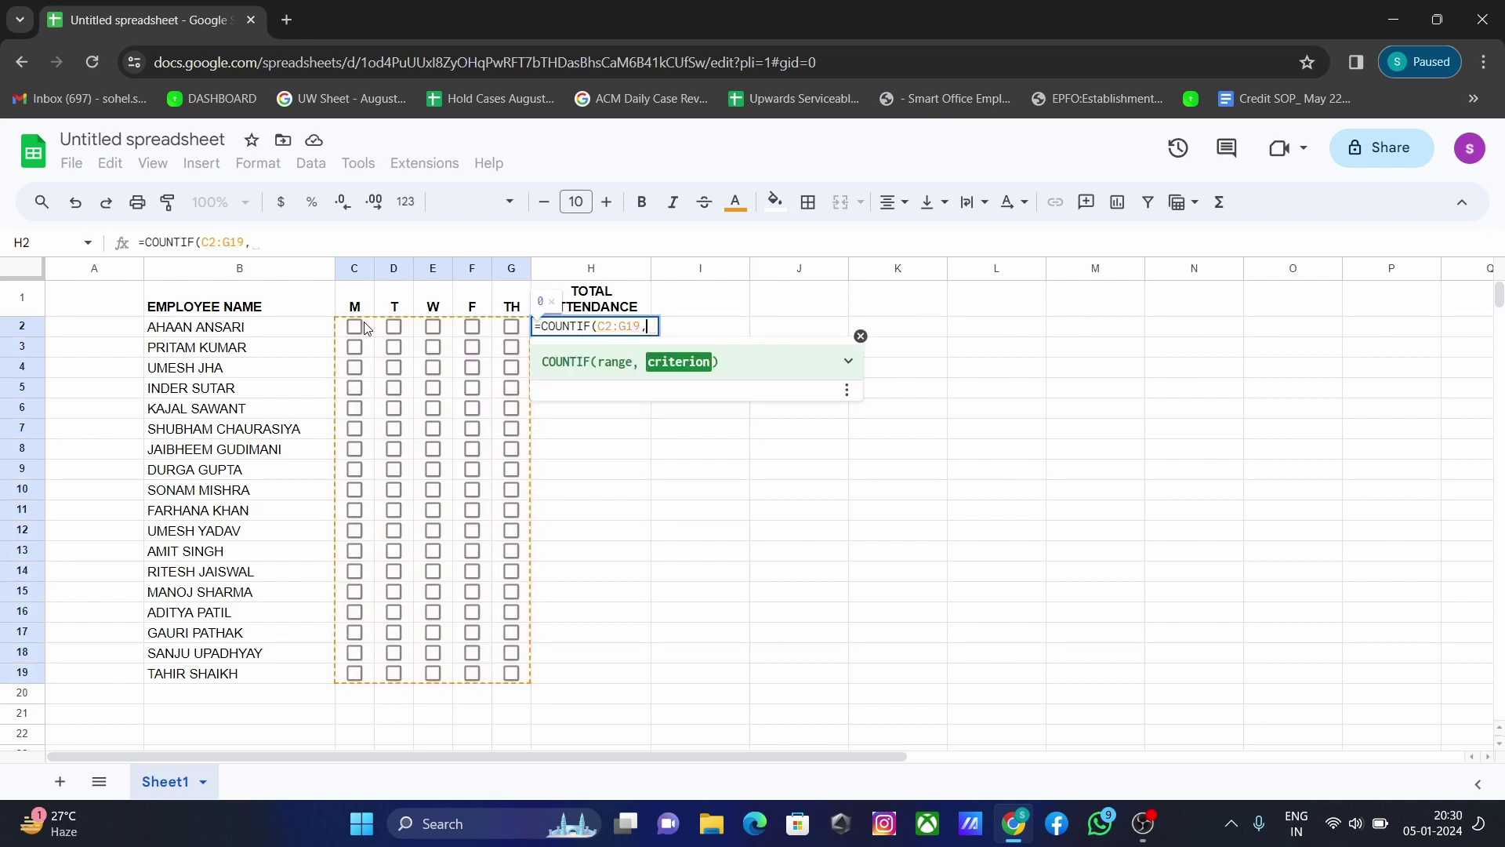
type("TR")
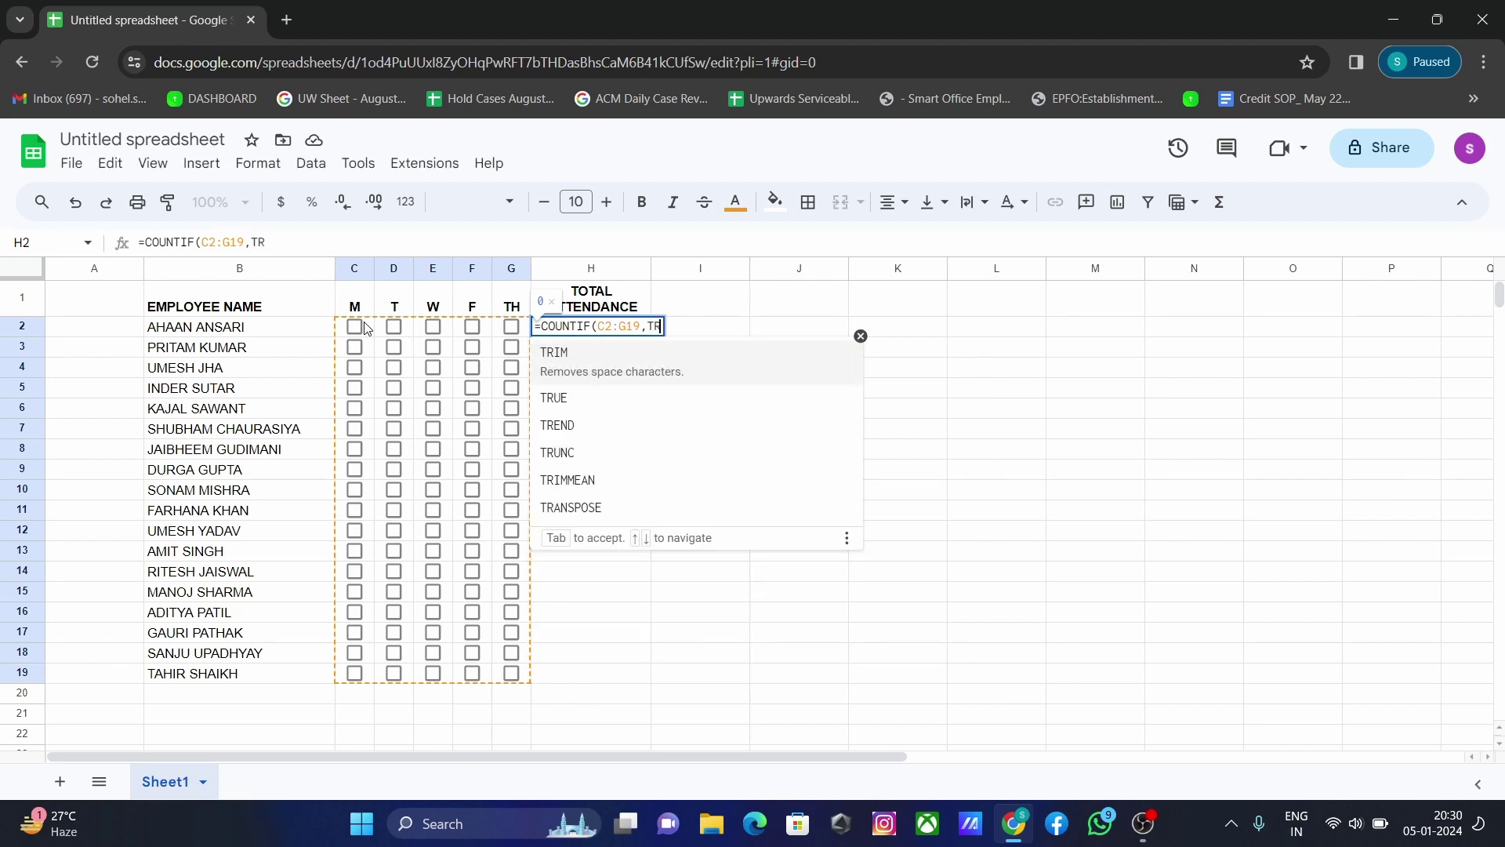
type("U")
key("Tab")
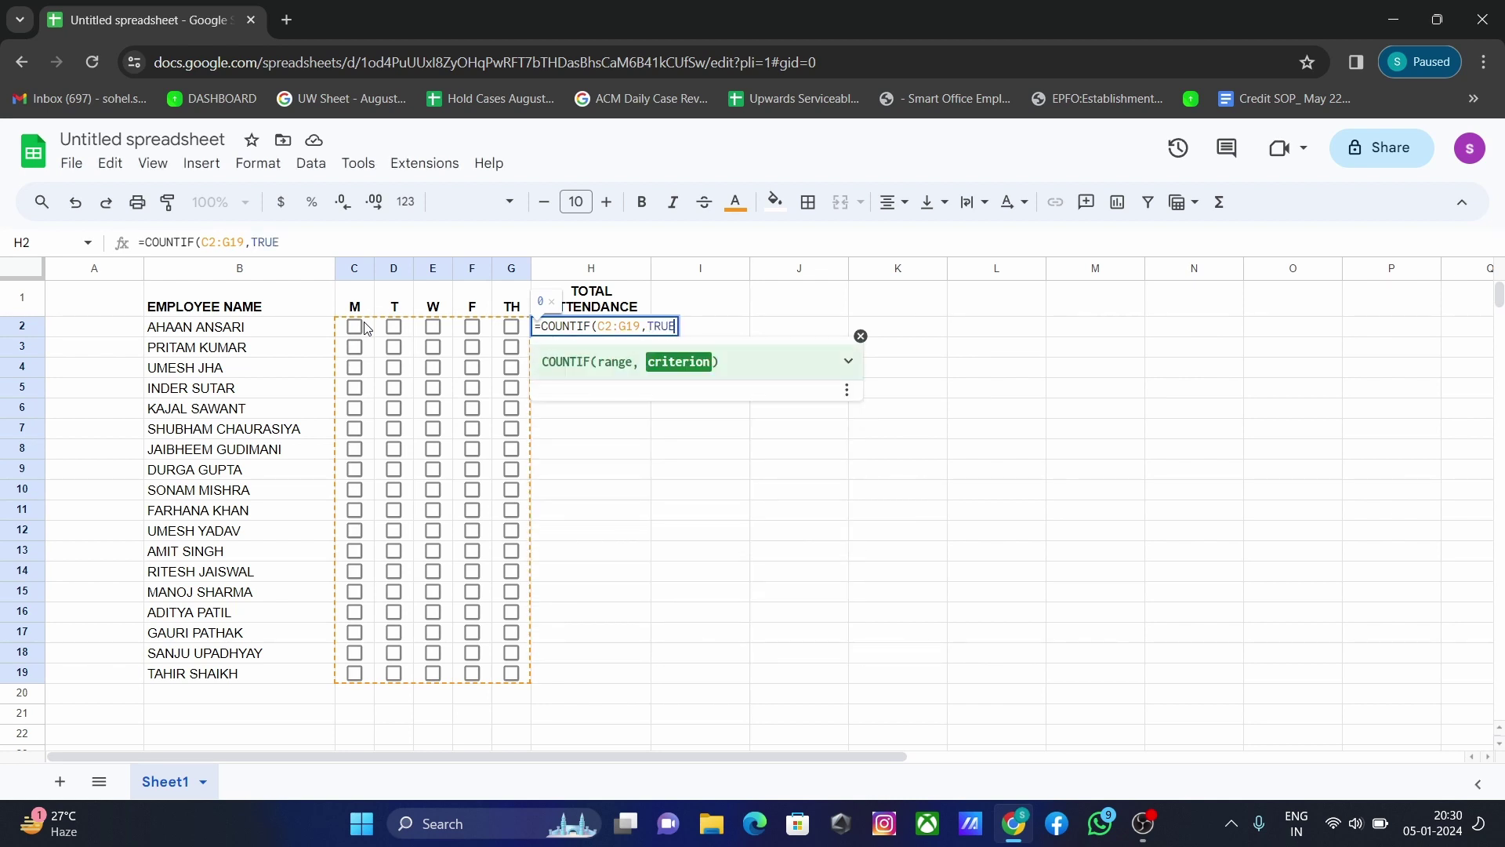
type(")")
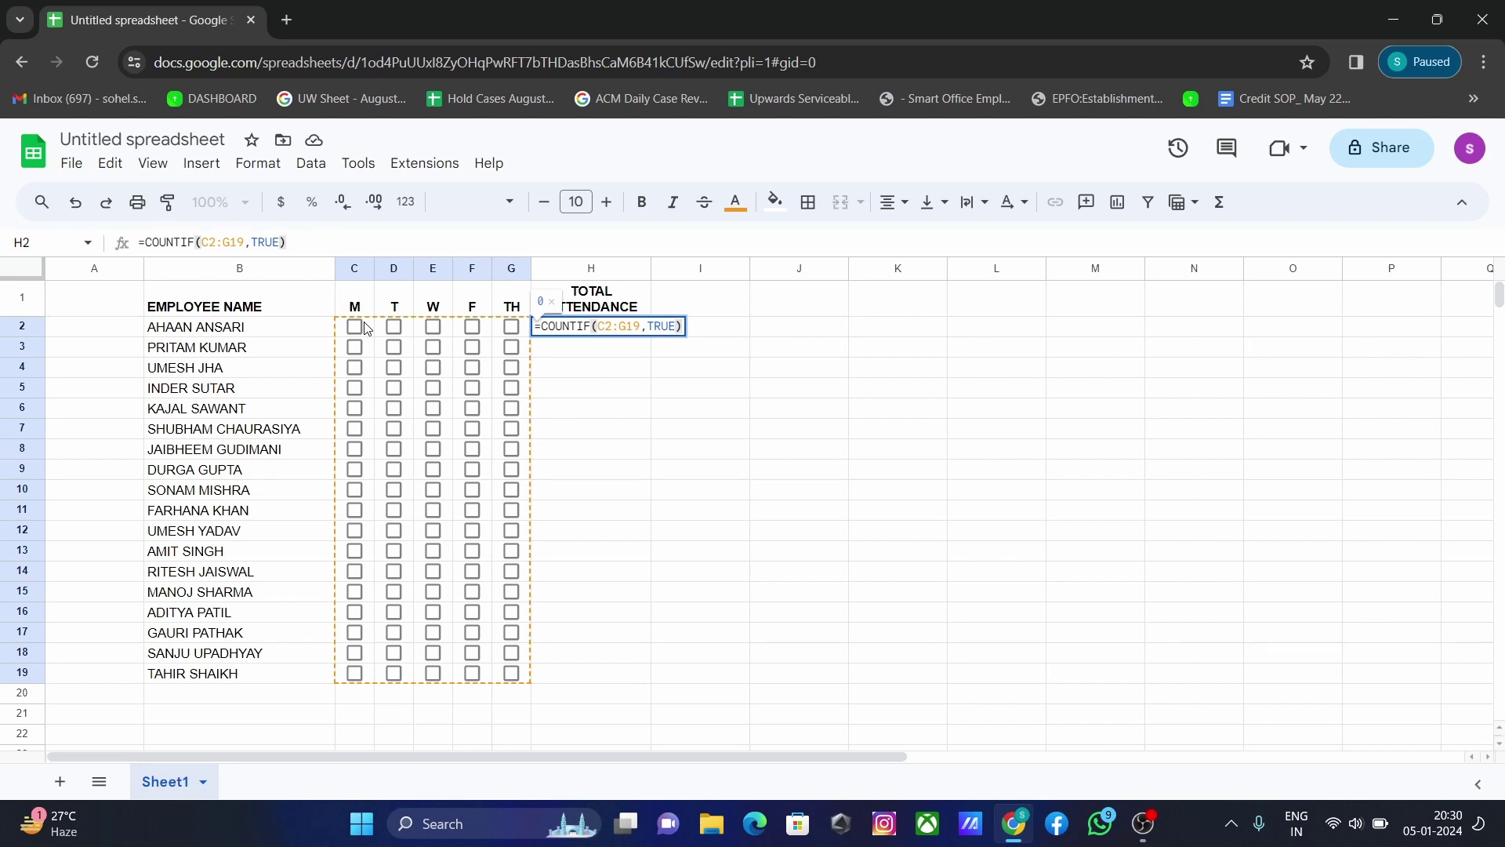
key("Return")
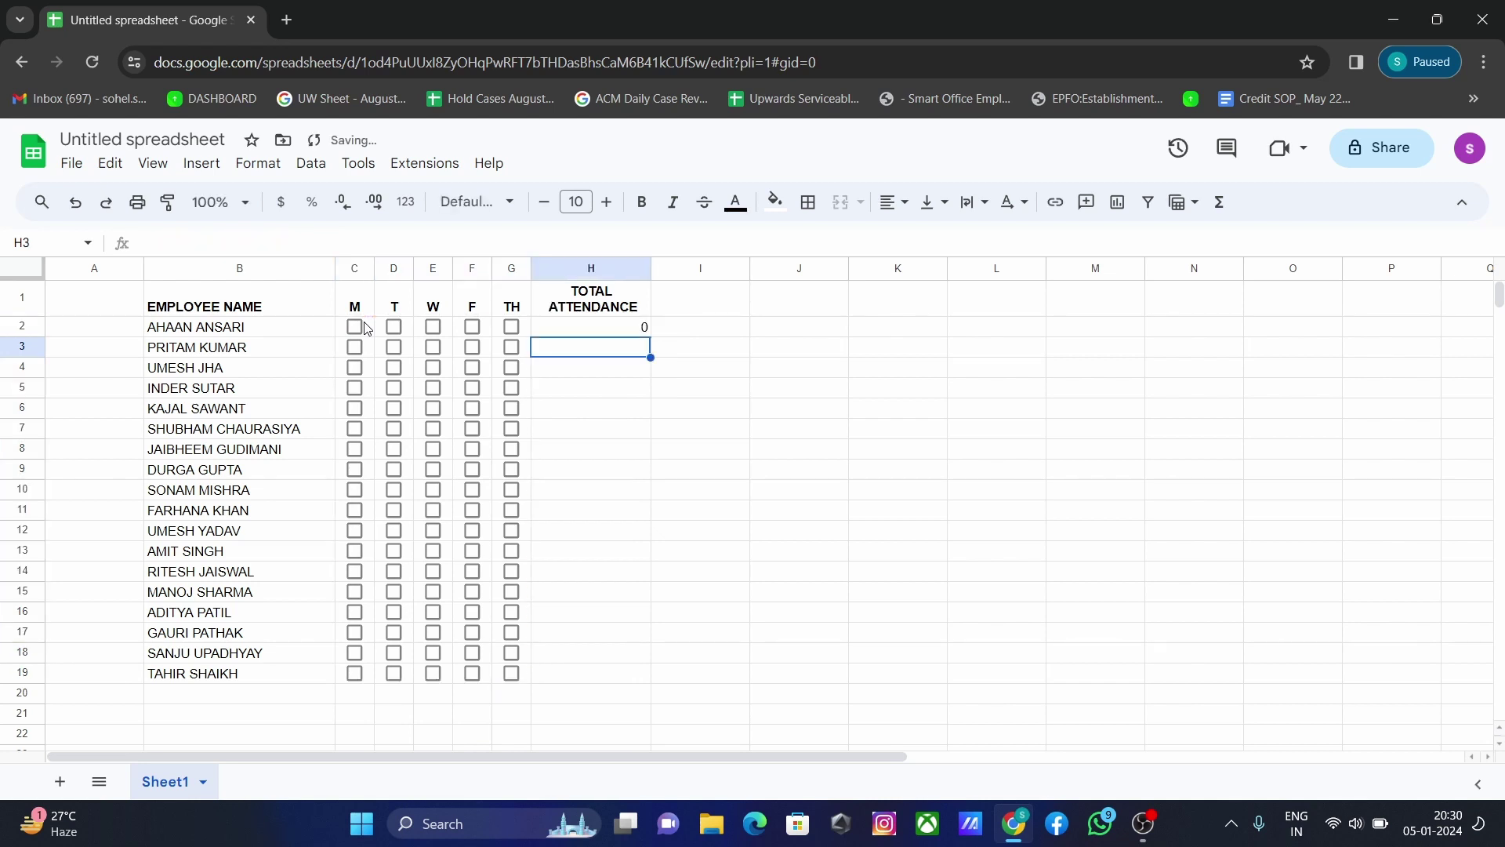
key("Up")
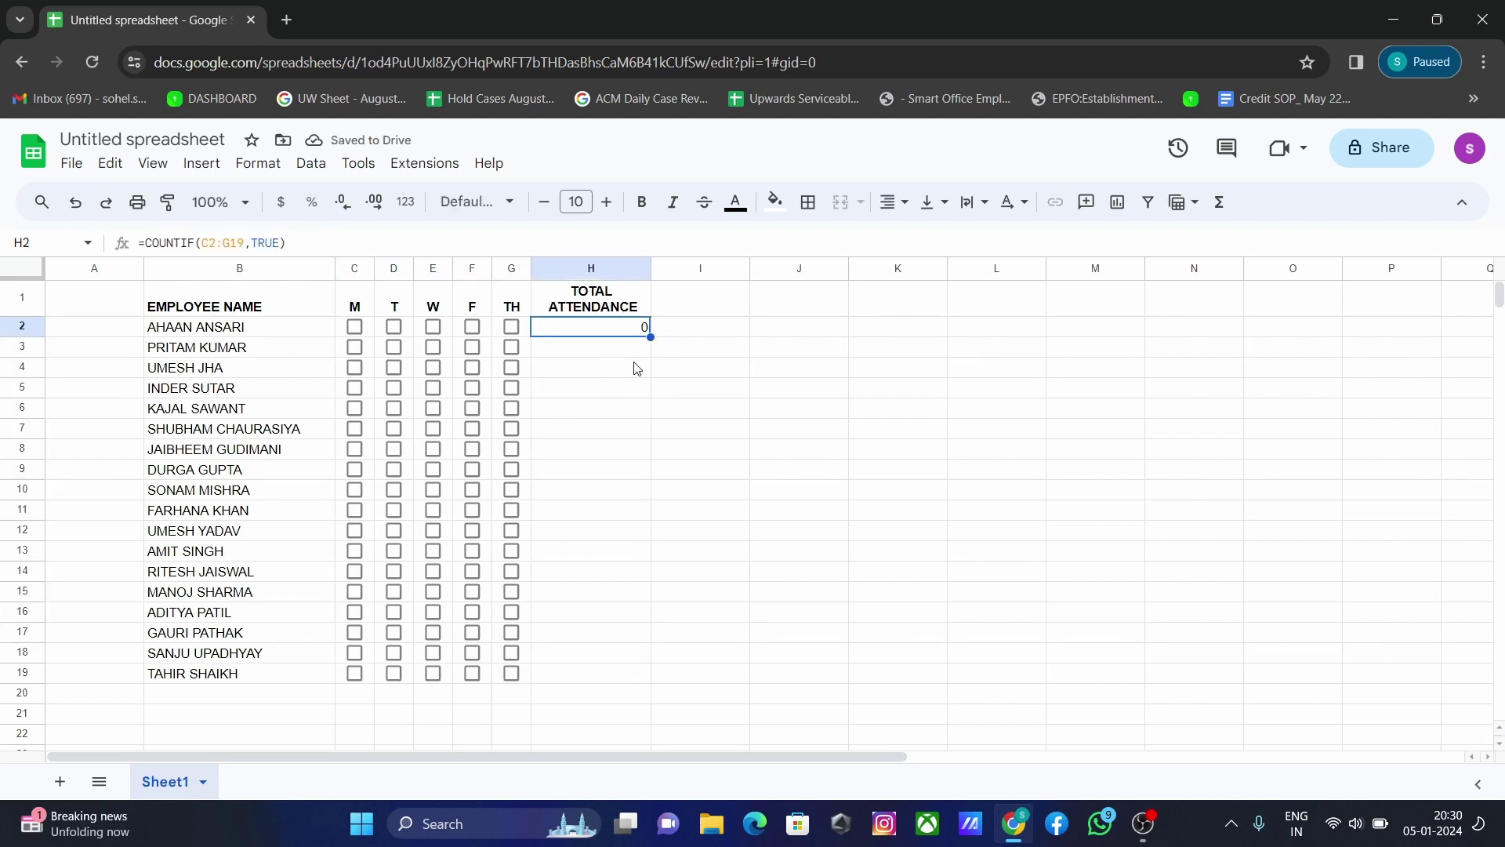
Fill the H2 formula down column H and tick all five days for row 2
double_click(650, 338)
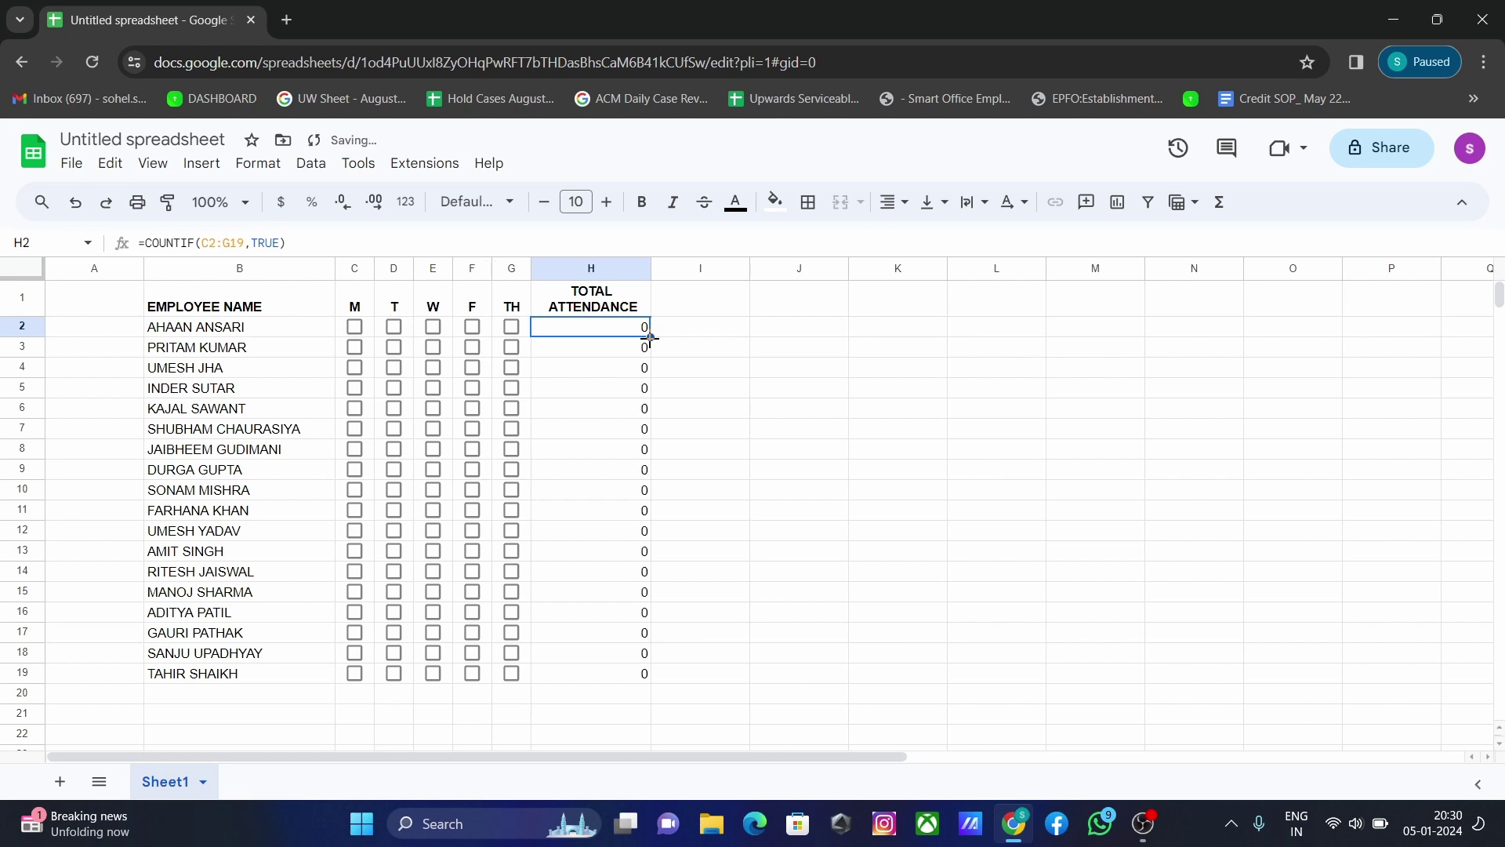
left_click(363, 328)
left_click(396, 329)
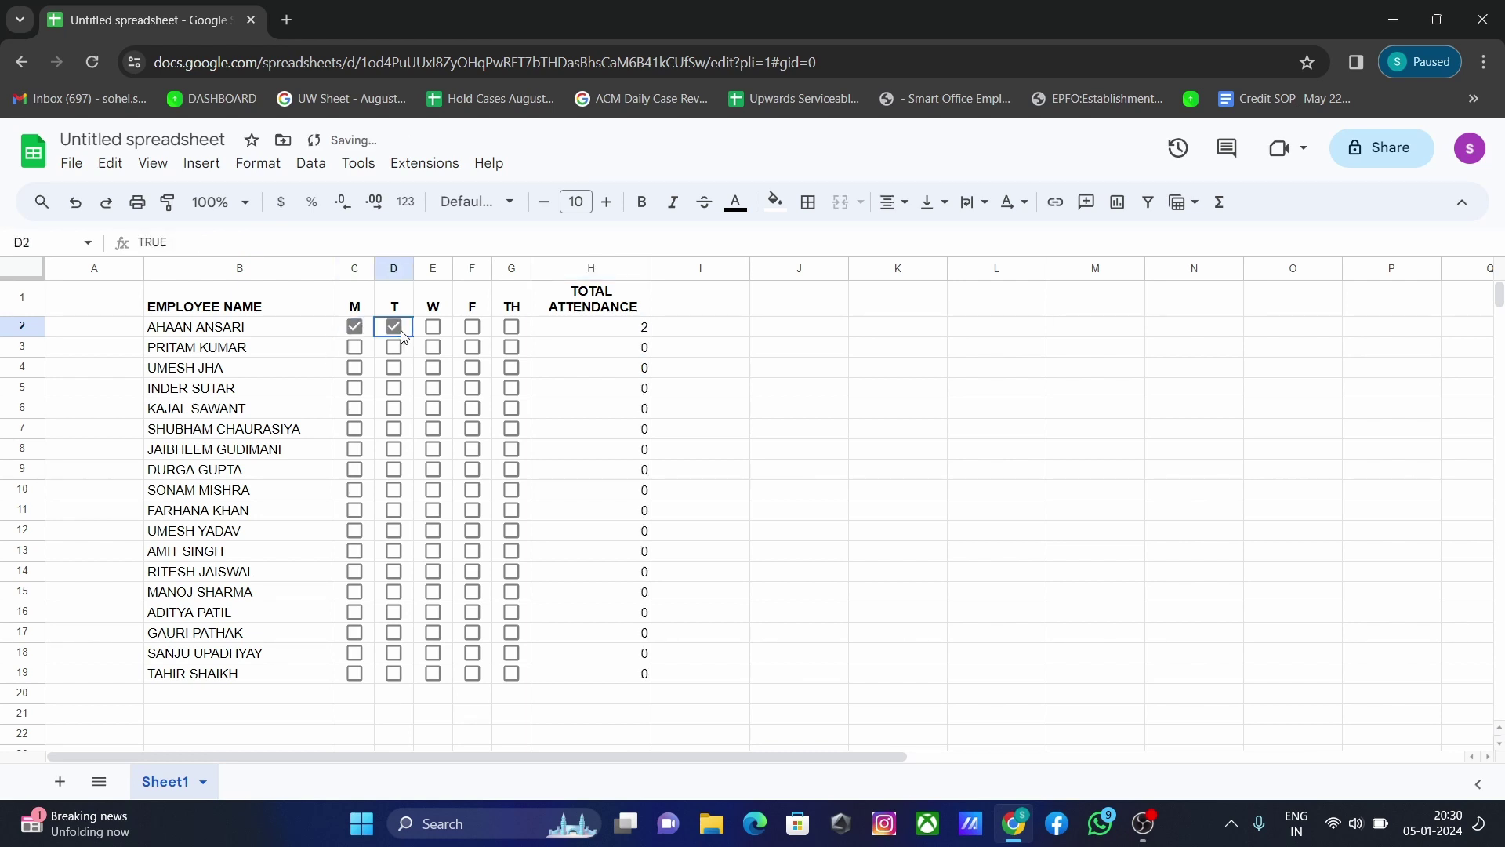
left_click(430, 329)
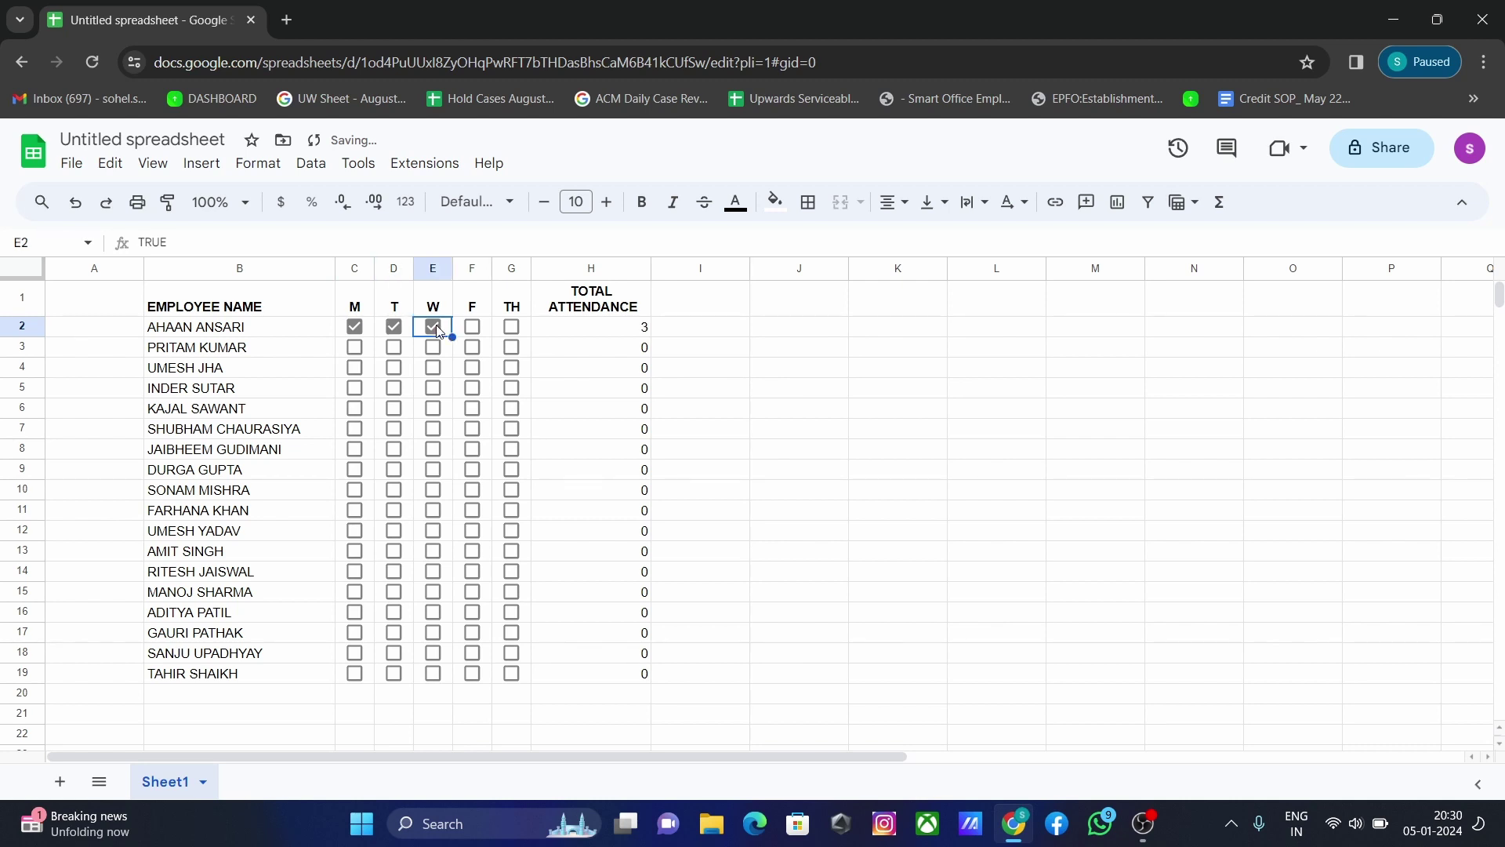
left_click(486, 335)
left_click(511, 328)
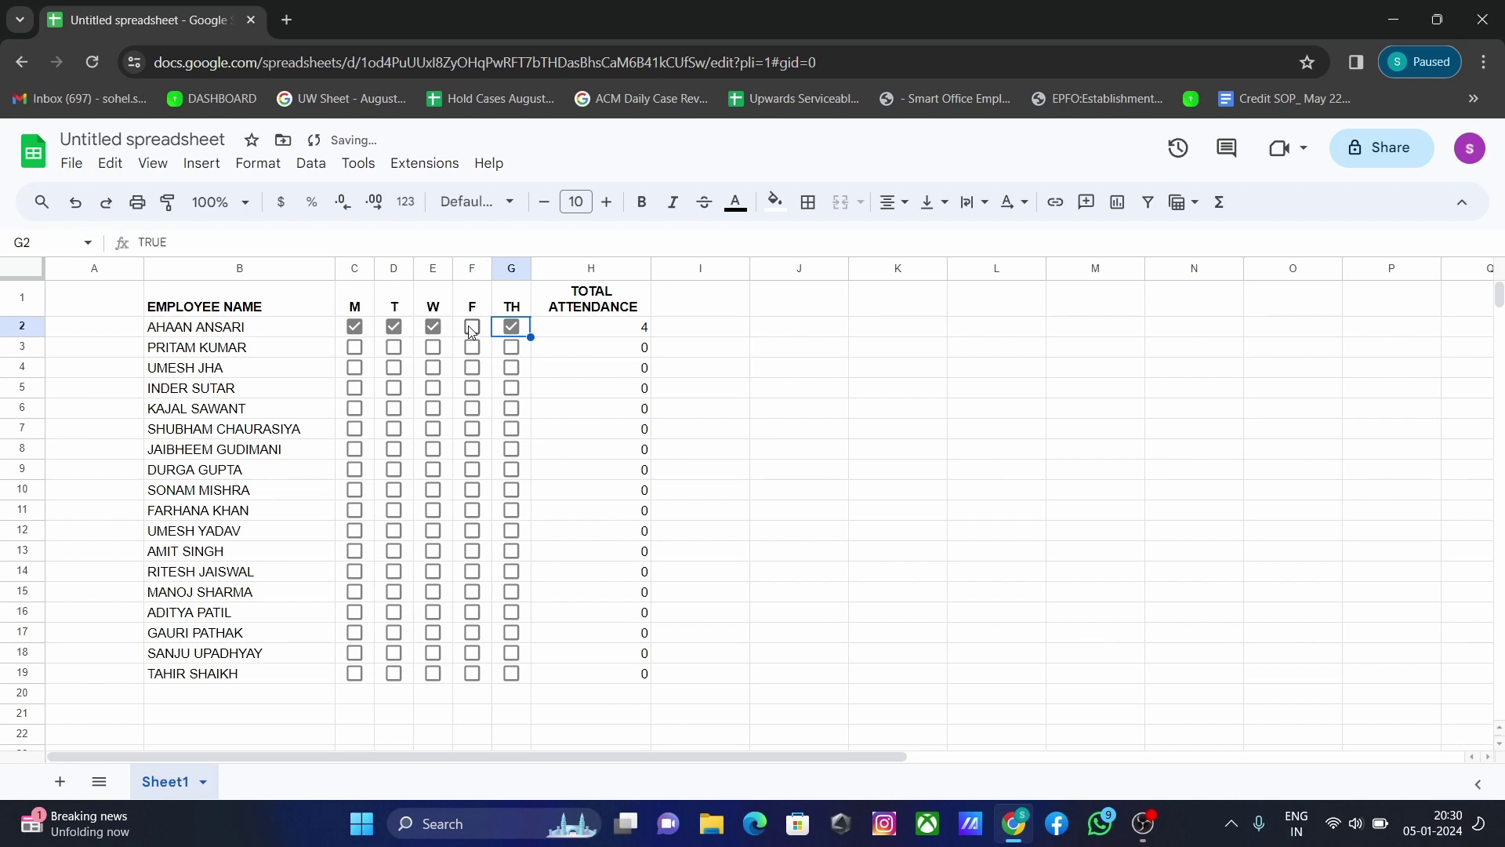
left_click(471, 330)
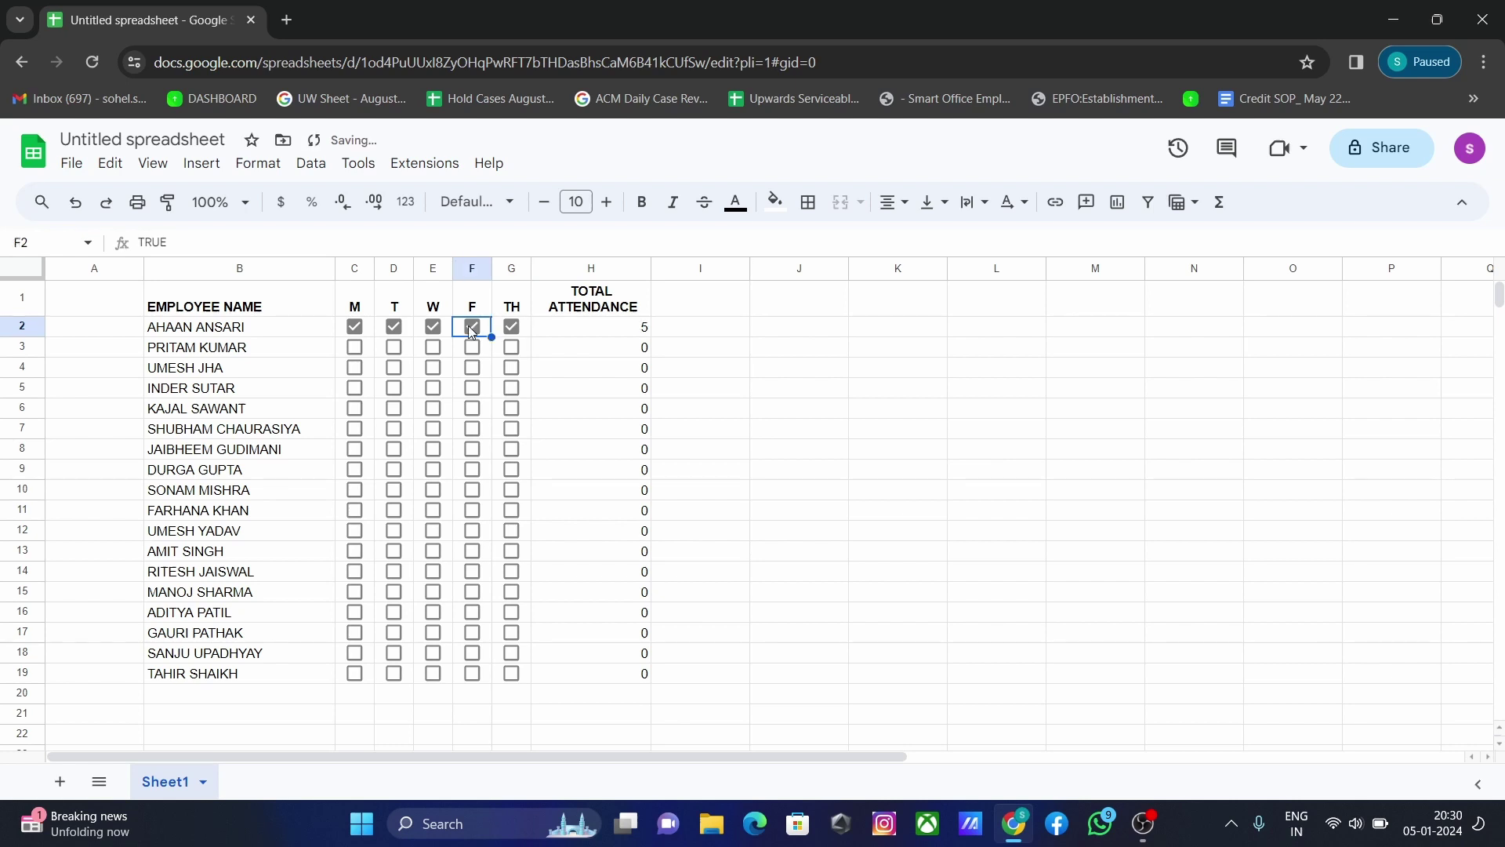
Tick the M, T, W, F and TH boxes for the employee in row 3
left_click(354, 348)
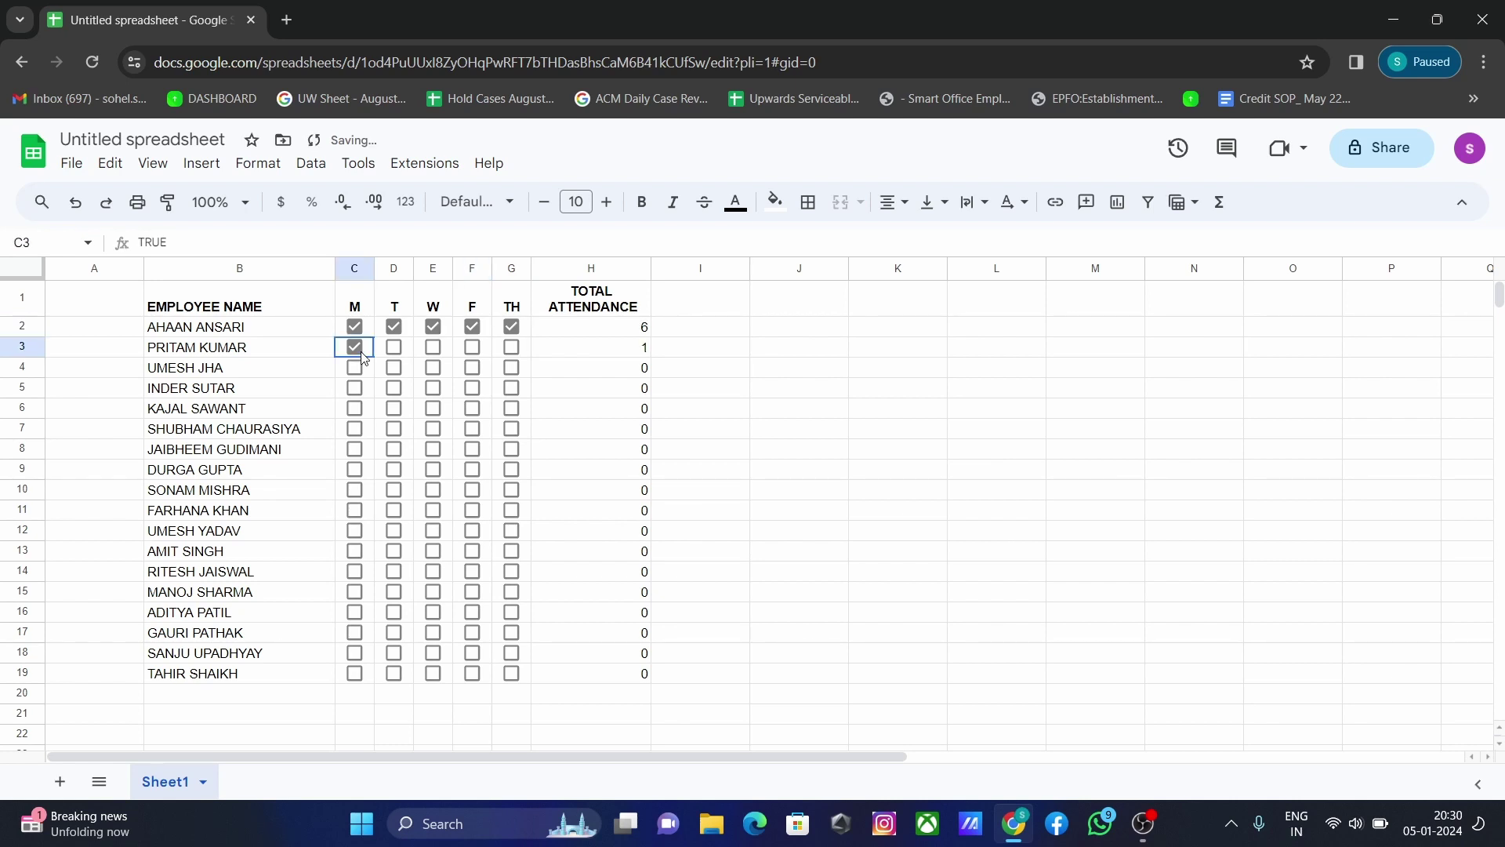
left_click(389, 350)
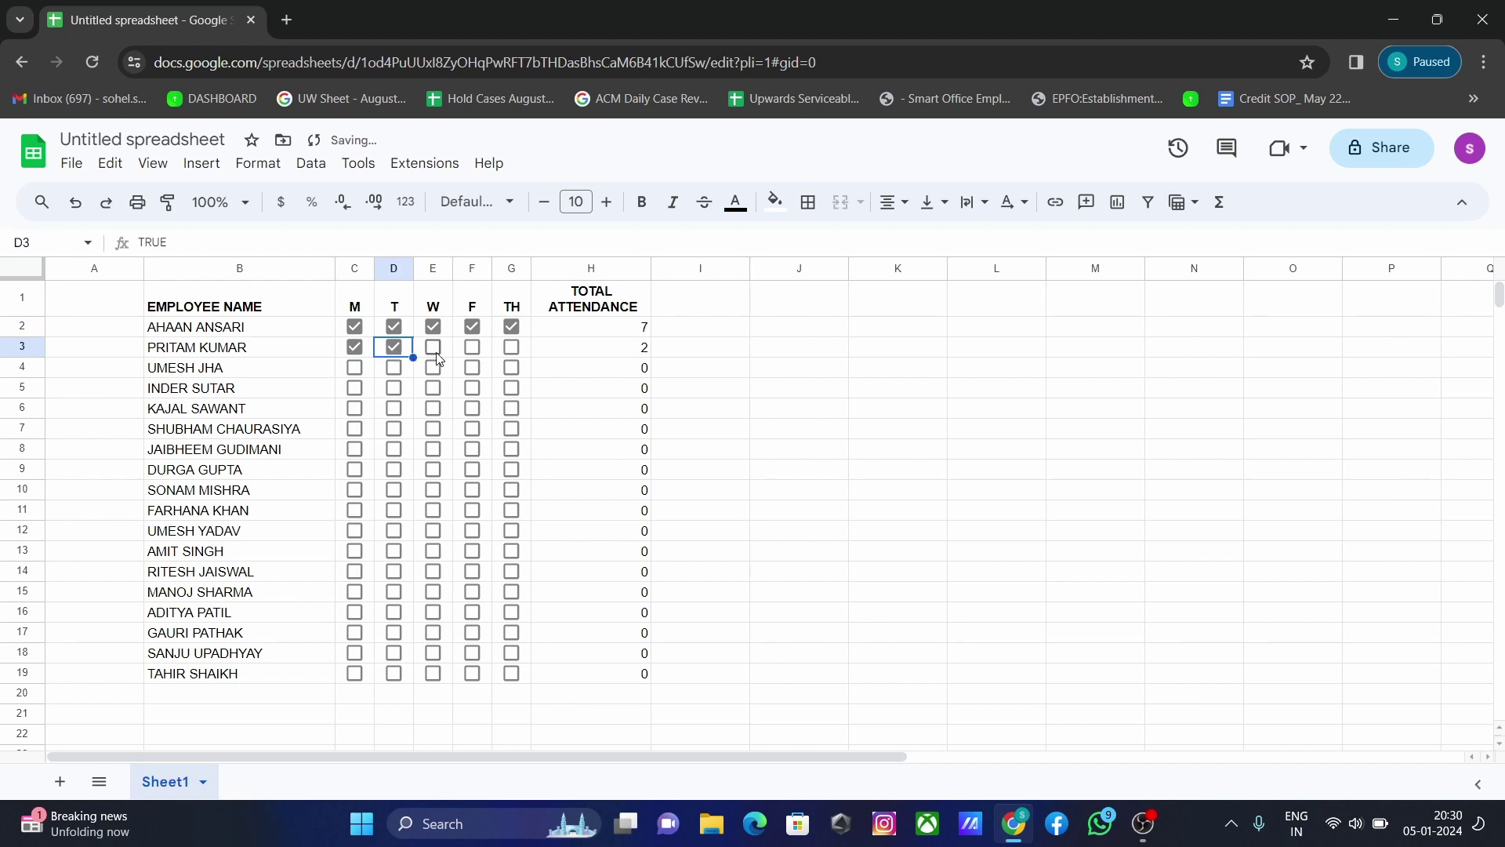
left_click(435, 351)
left_click(489, 352)
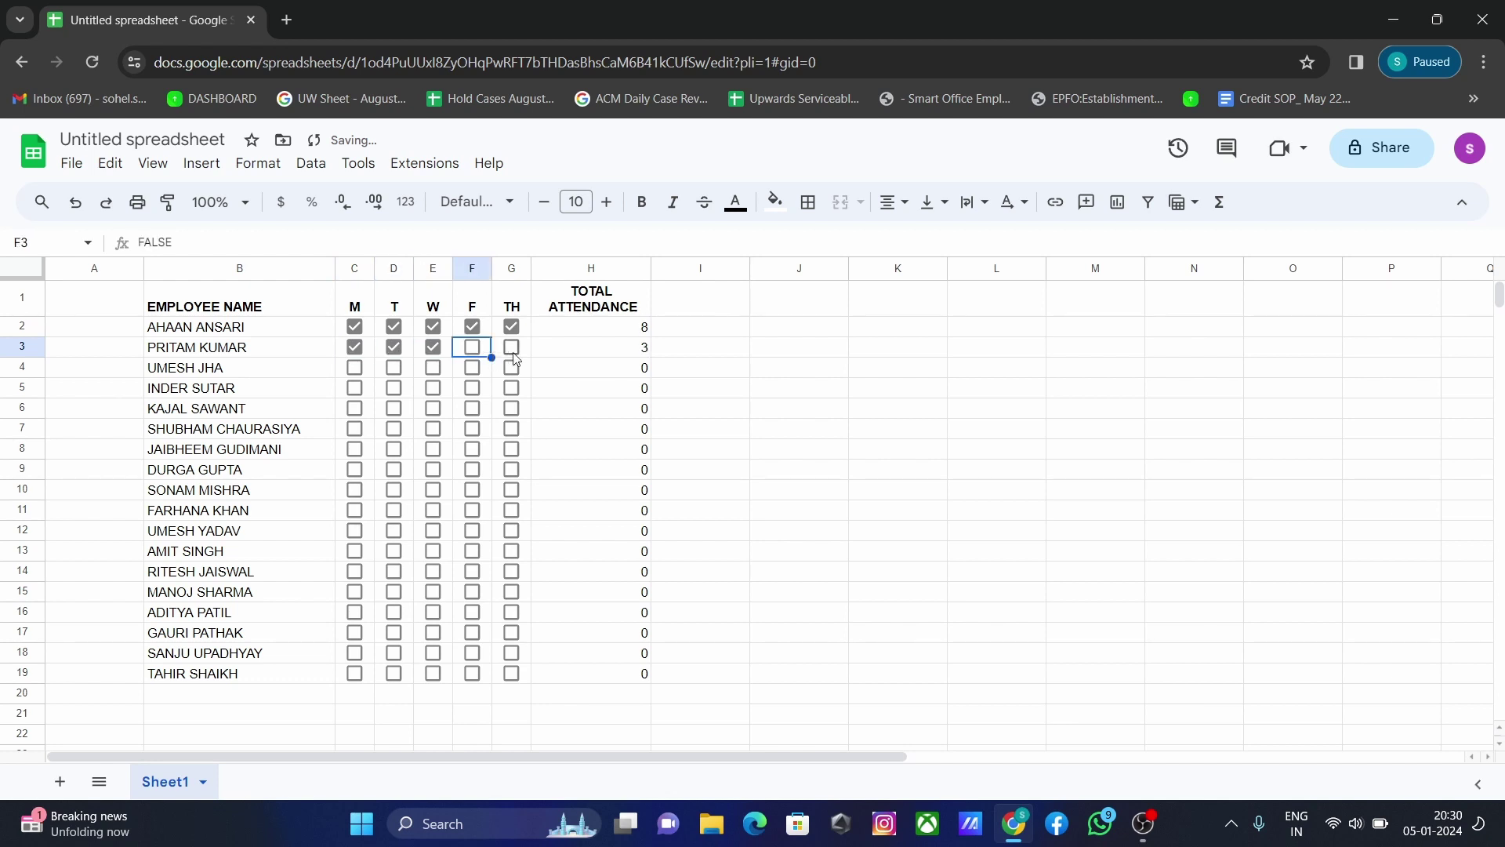
left_click(517, 354)
left_click(471, 350)
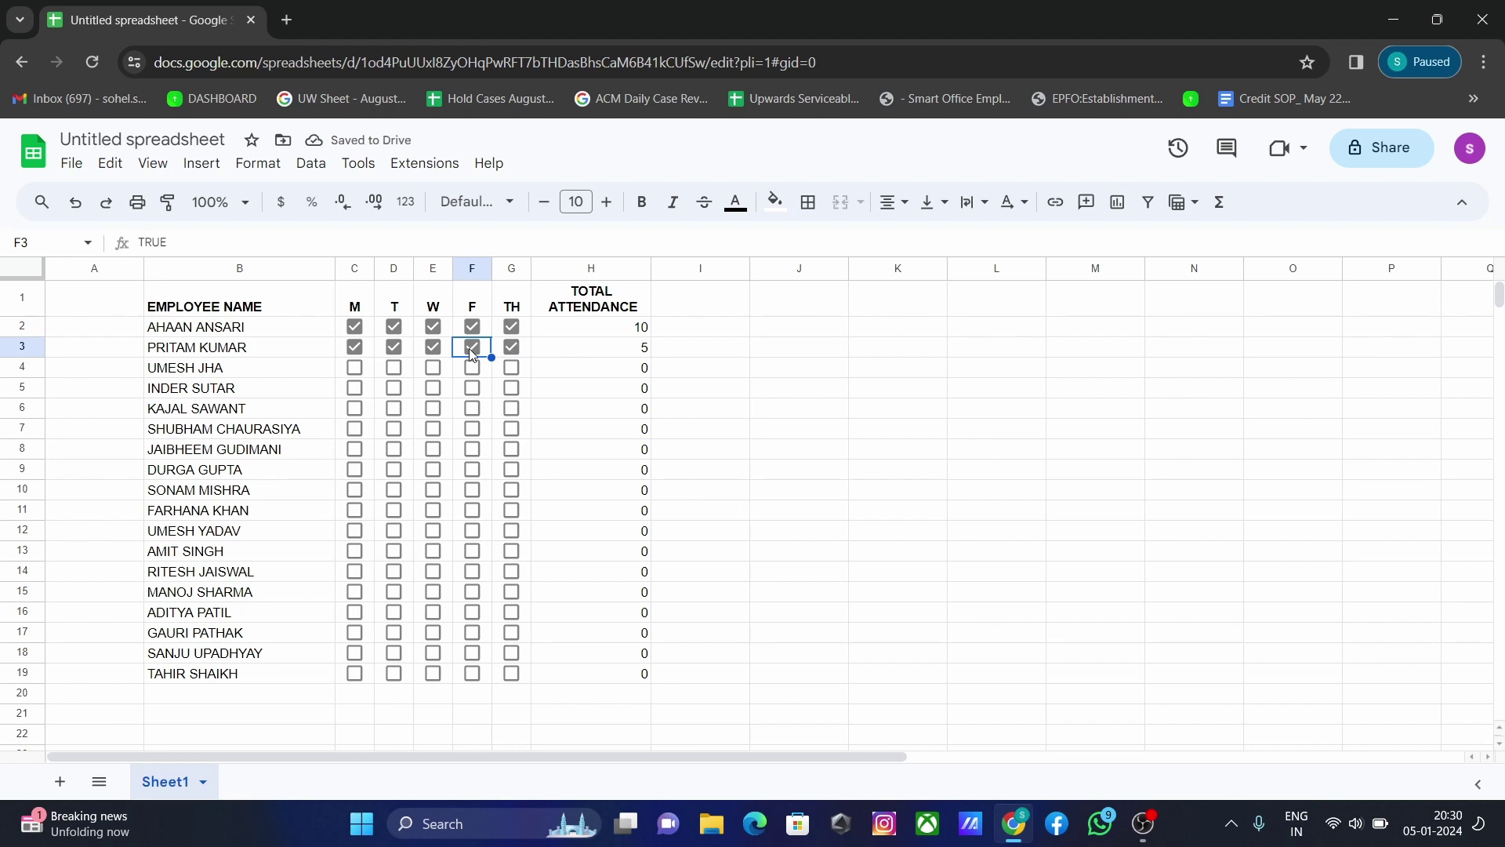
left_click(626, 330)
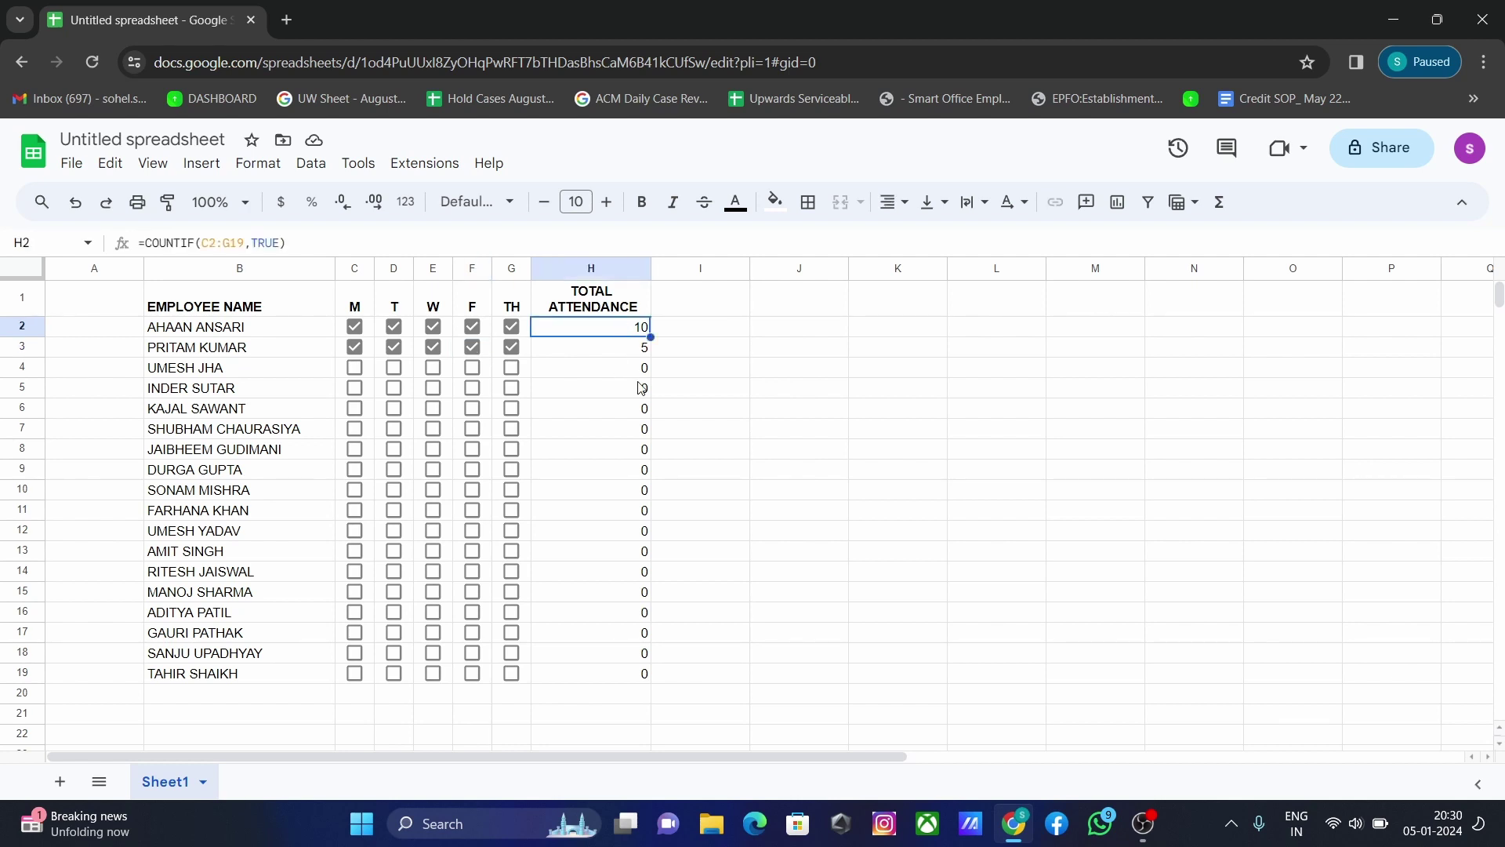
Clear the copied totals in H3:H19
left_click(624, 374)
left_click(625, 336)
left_click(625, 344)
key("shift+Down")
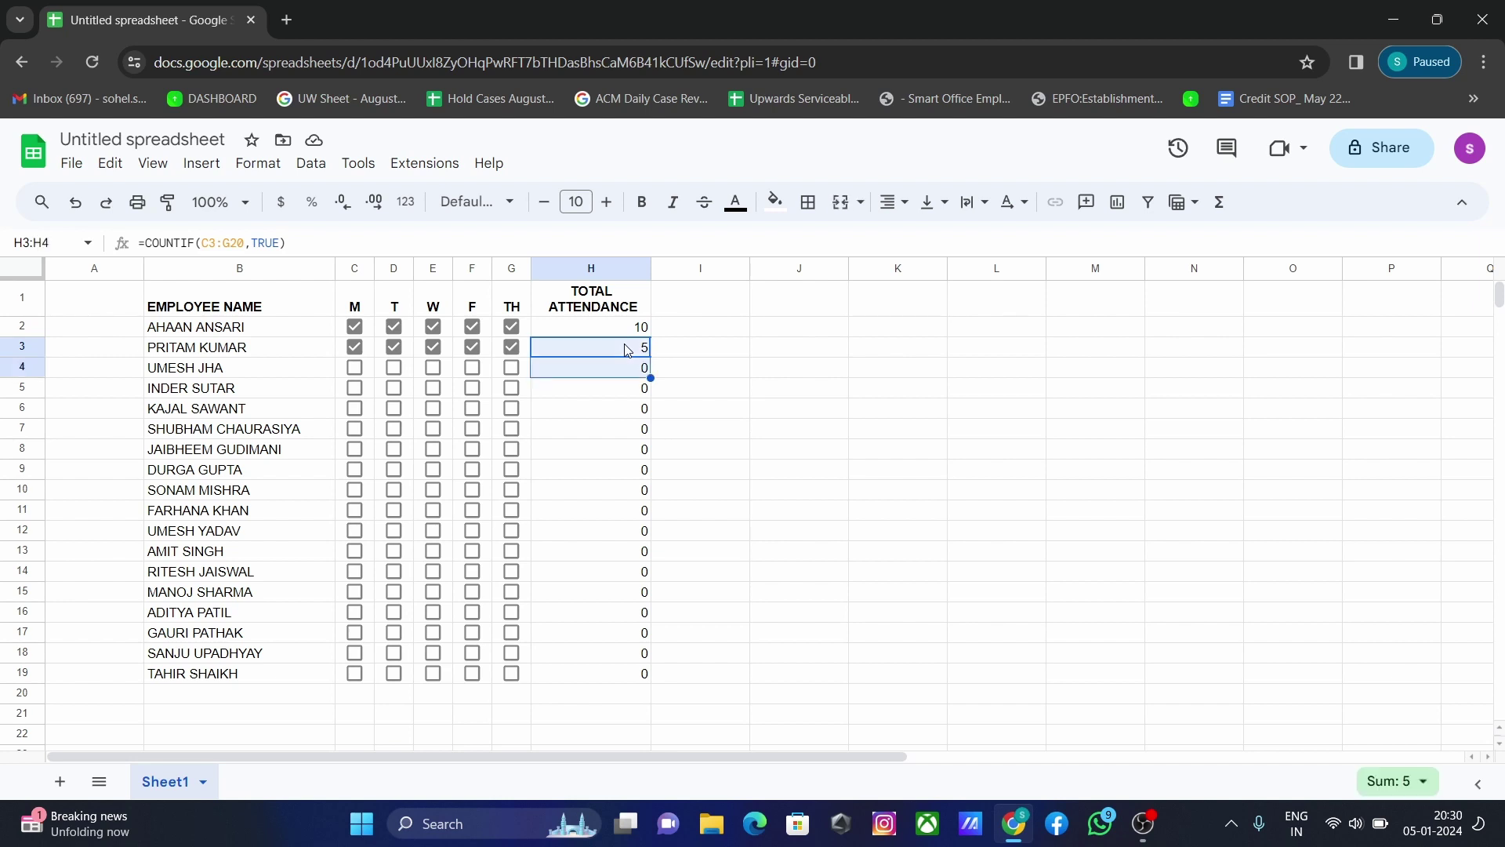
key("shift+Down")
key("shift+Down")
key("shift+Down")
key("shift+Down")
key("shift+Down")
key("shift+Down")
key("shift+Down")
key("Delete")
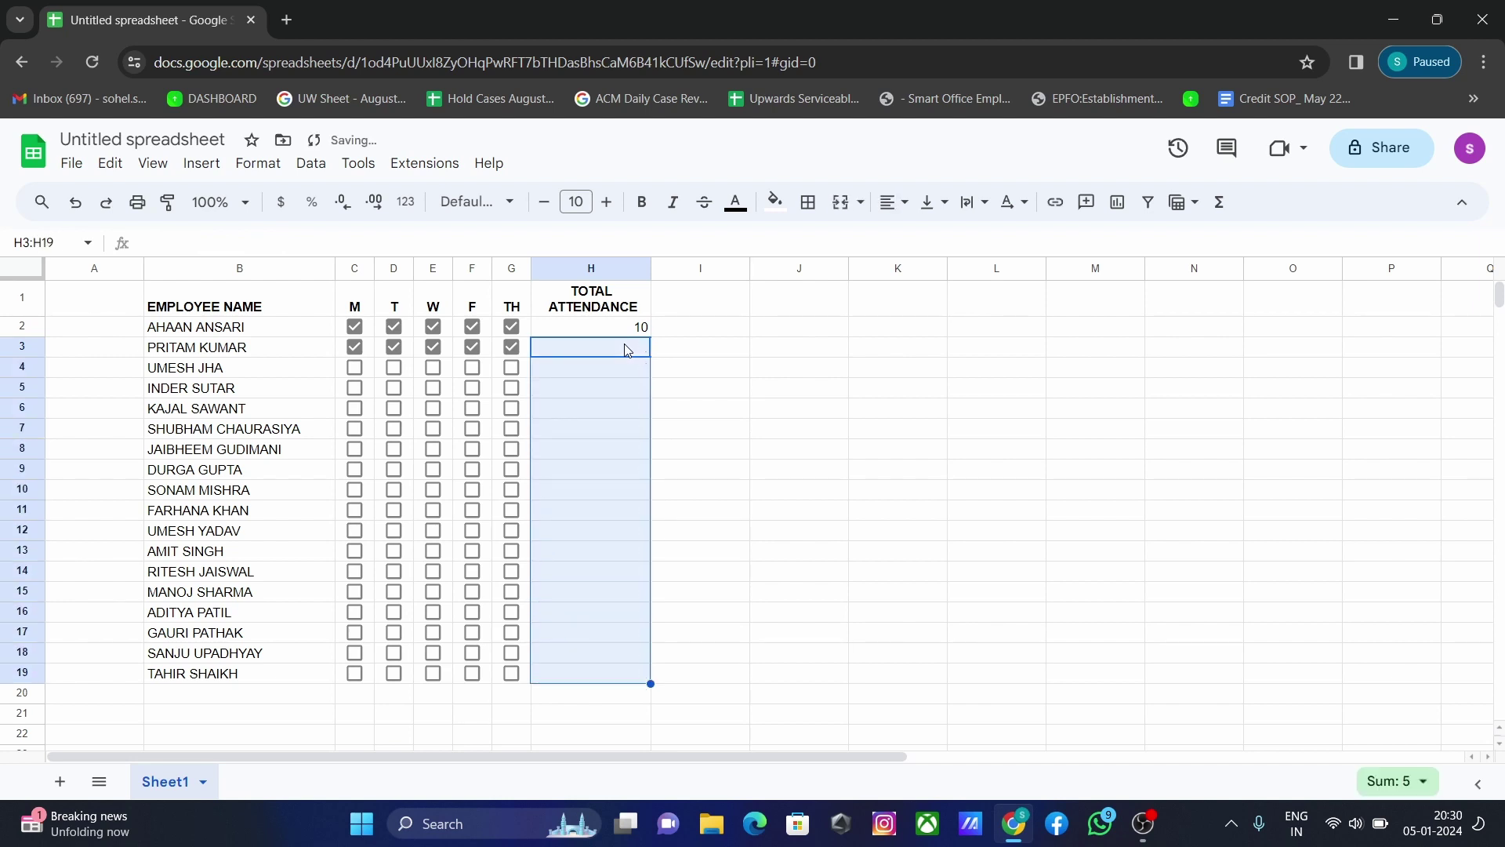
key("Up")
Change H2 to =COUNTIF(C2:G2,TRUE) and fill it down to H19
key("F2")
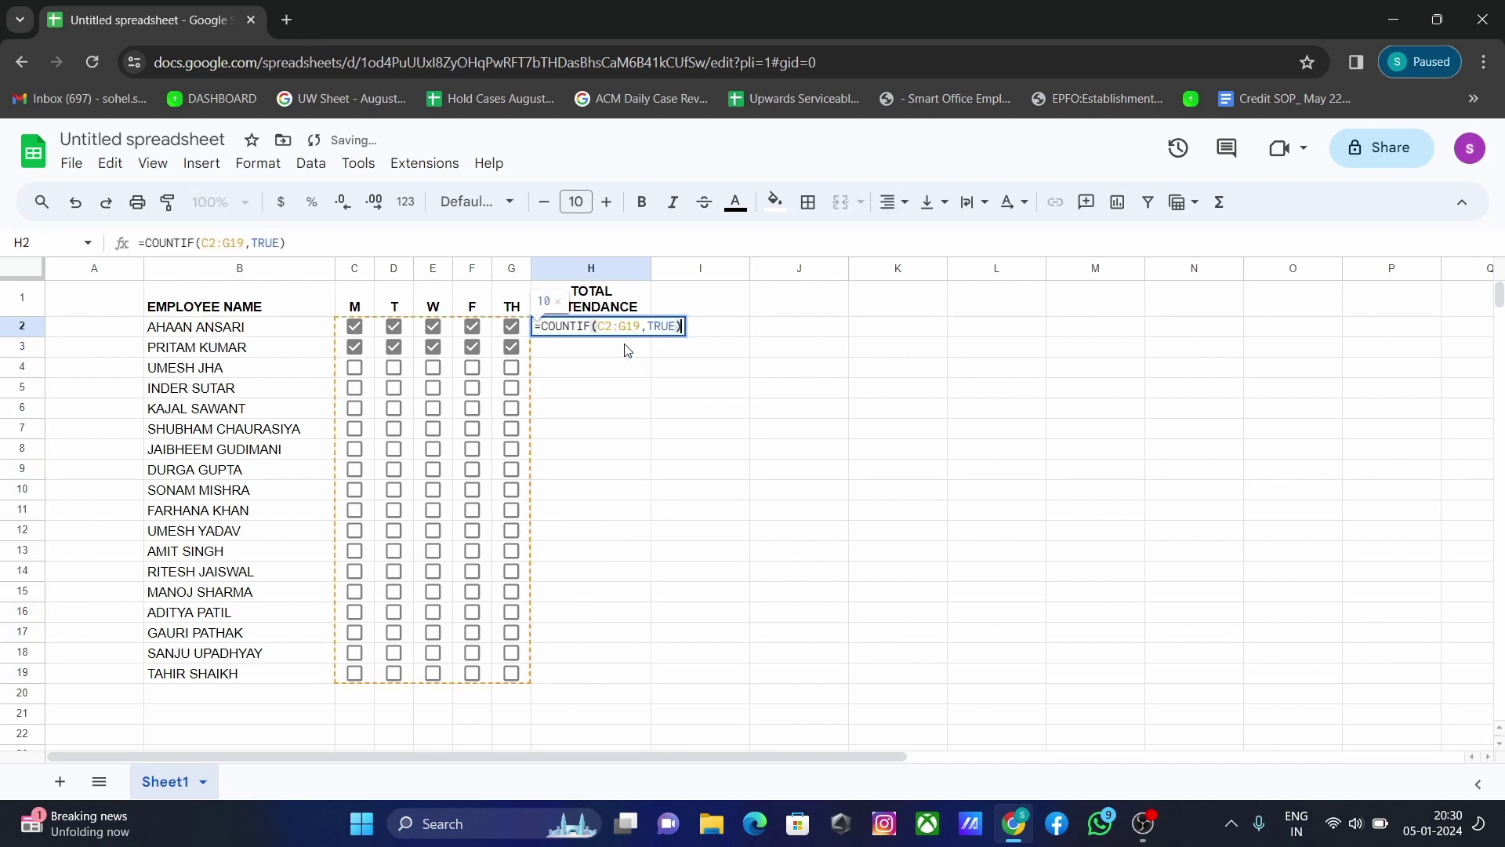
key("Left")
key("Left")
key("Left")
key("Left")
key("Left")
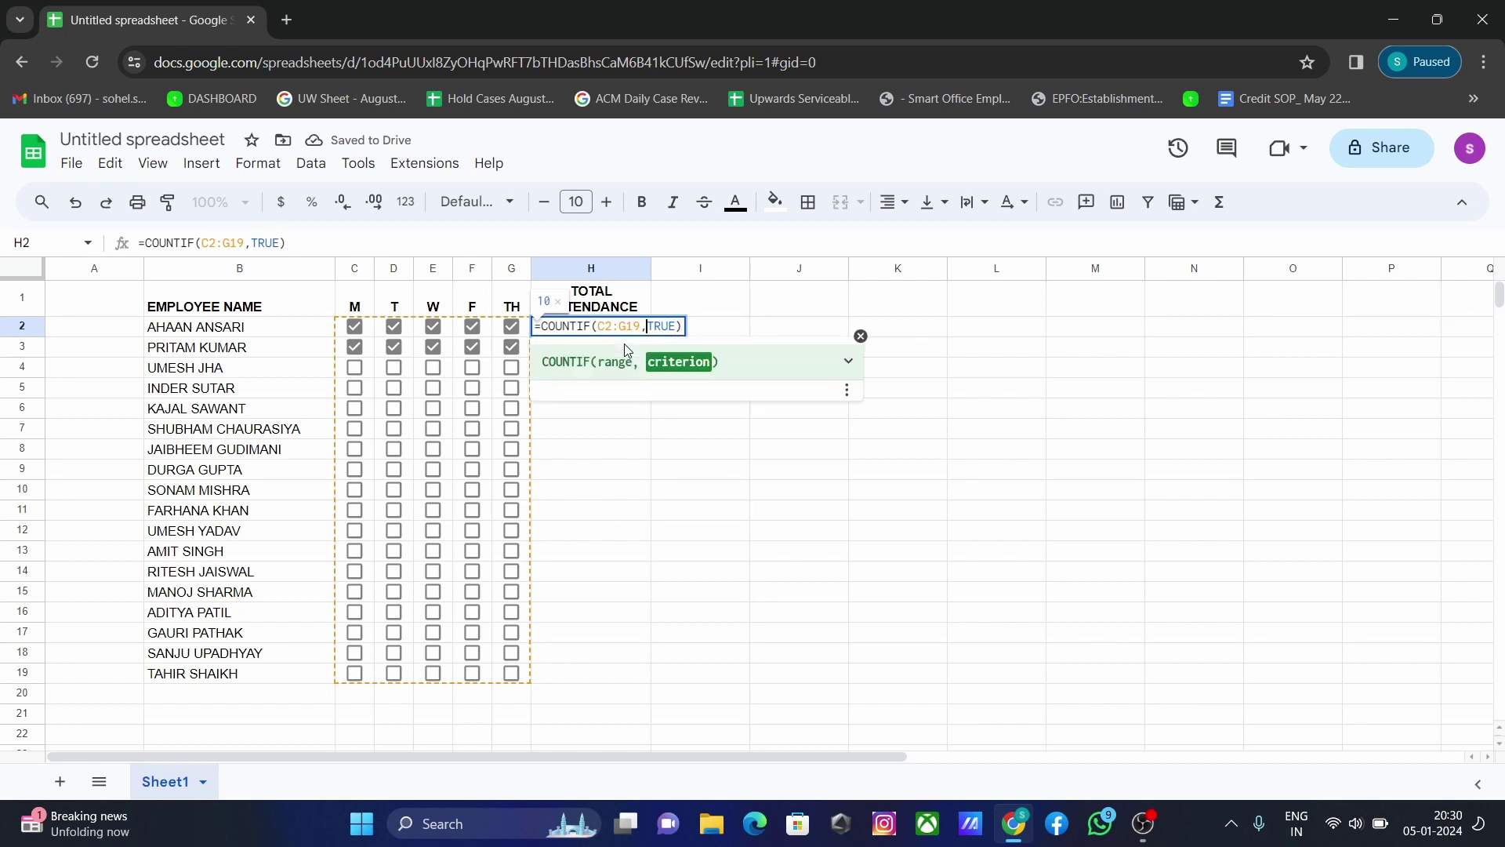
key("Left")
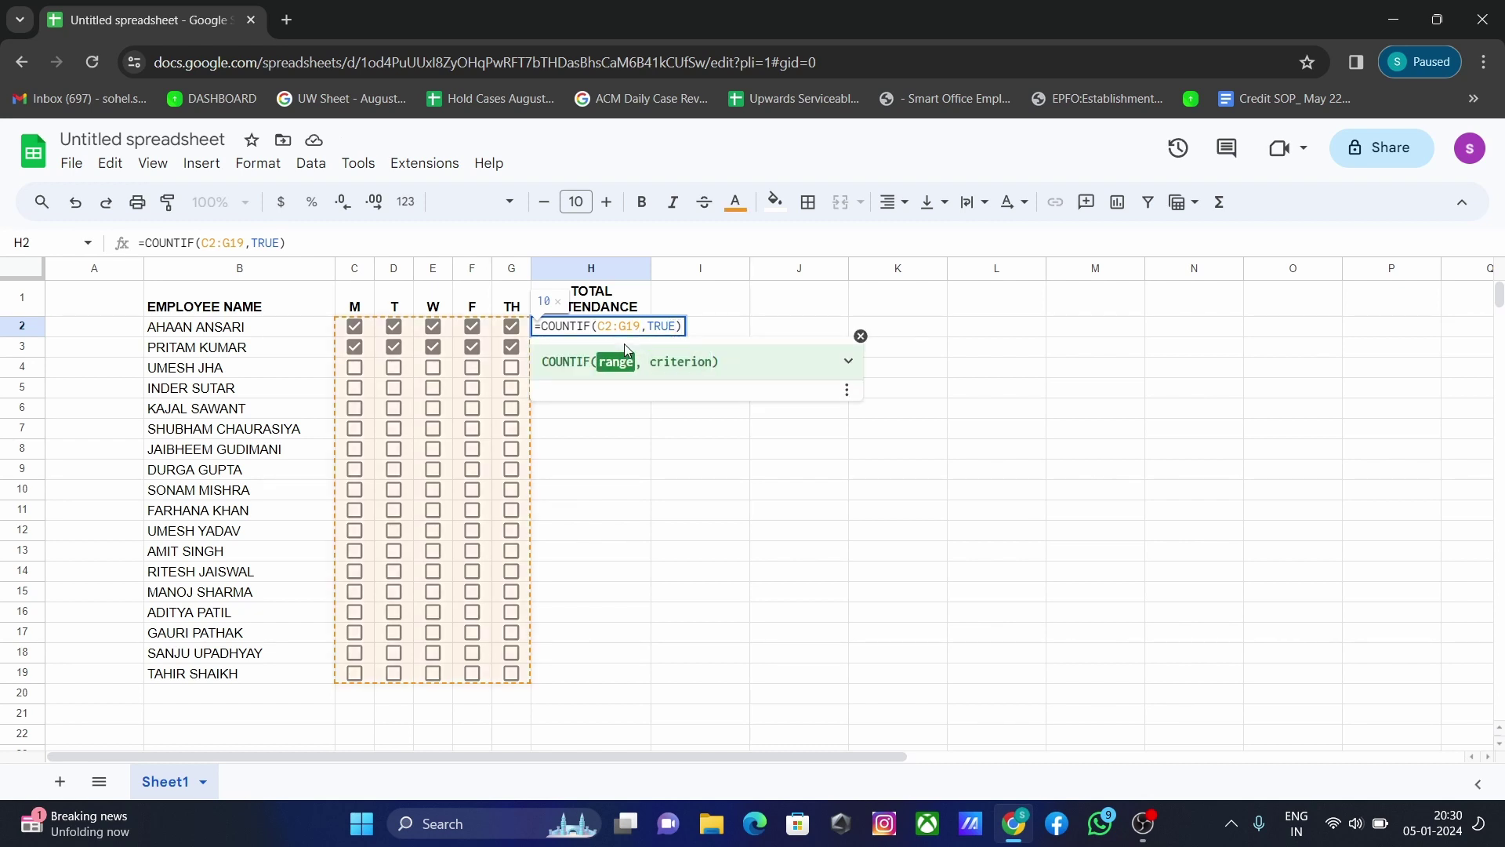
key("BackSpace")
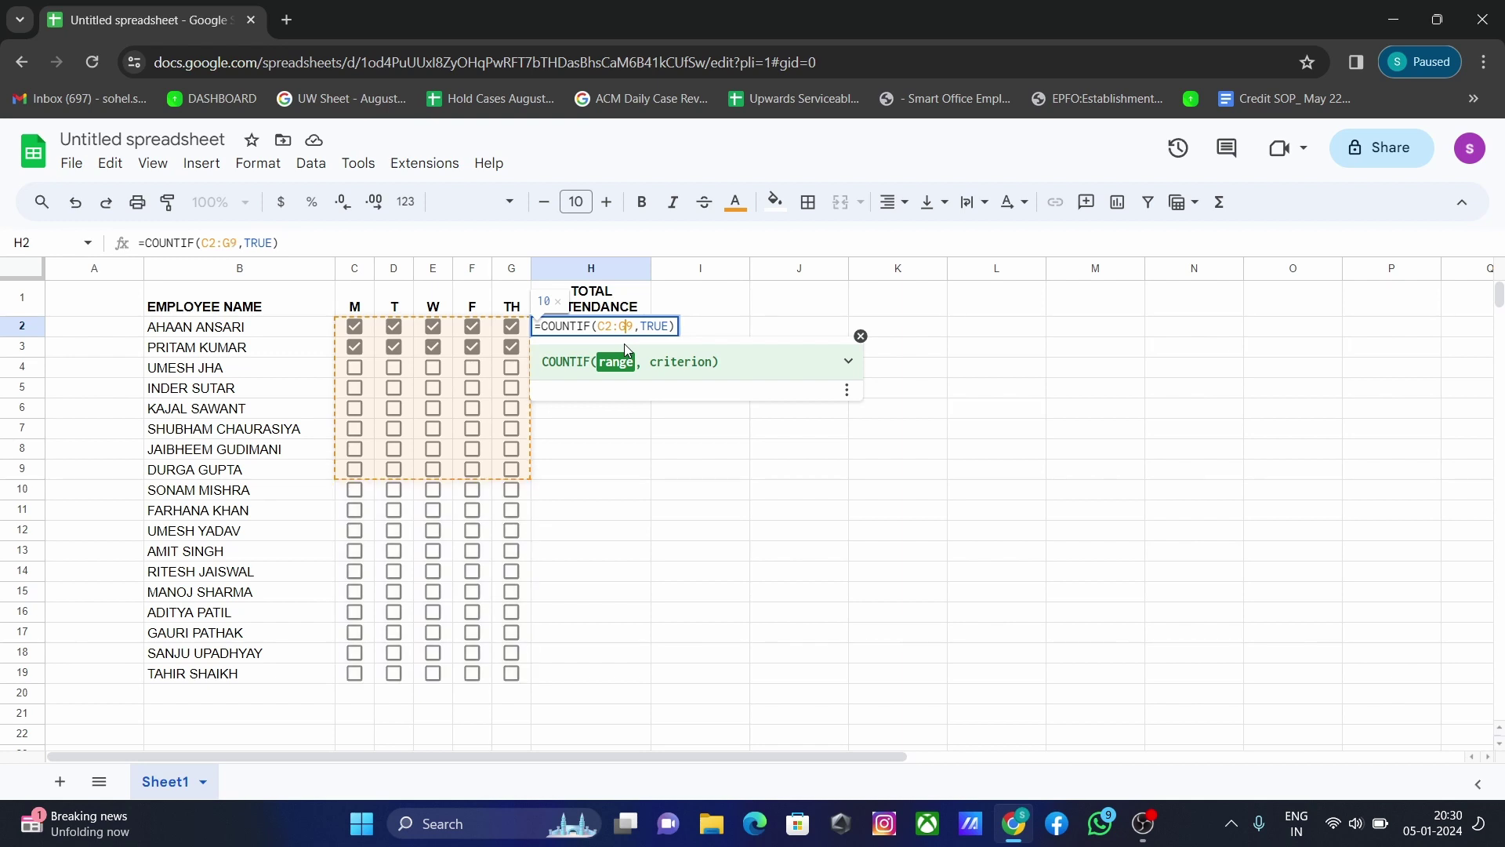
key("BackSpace")
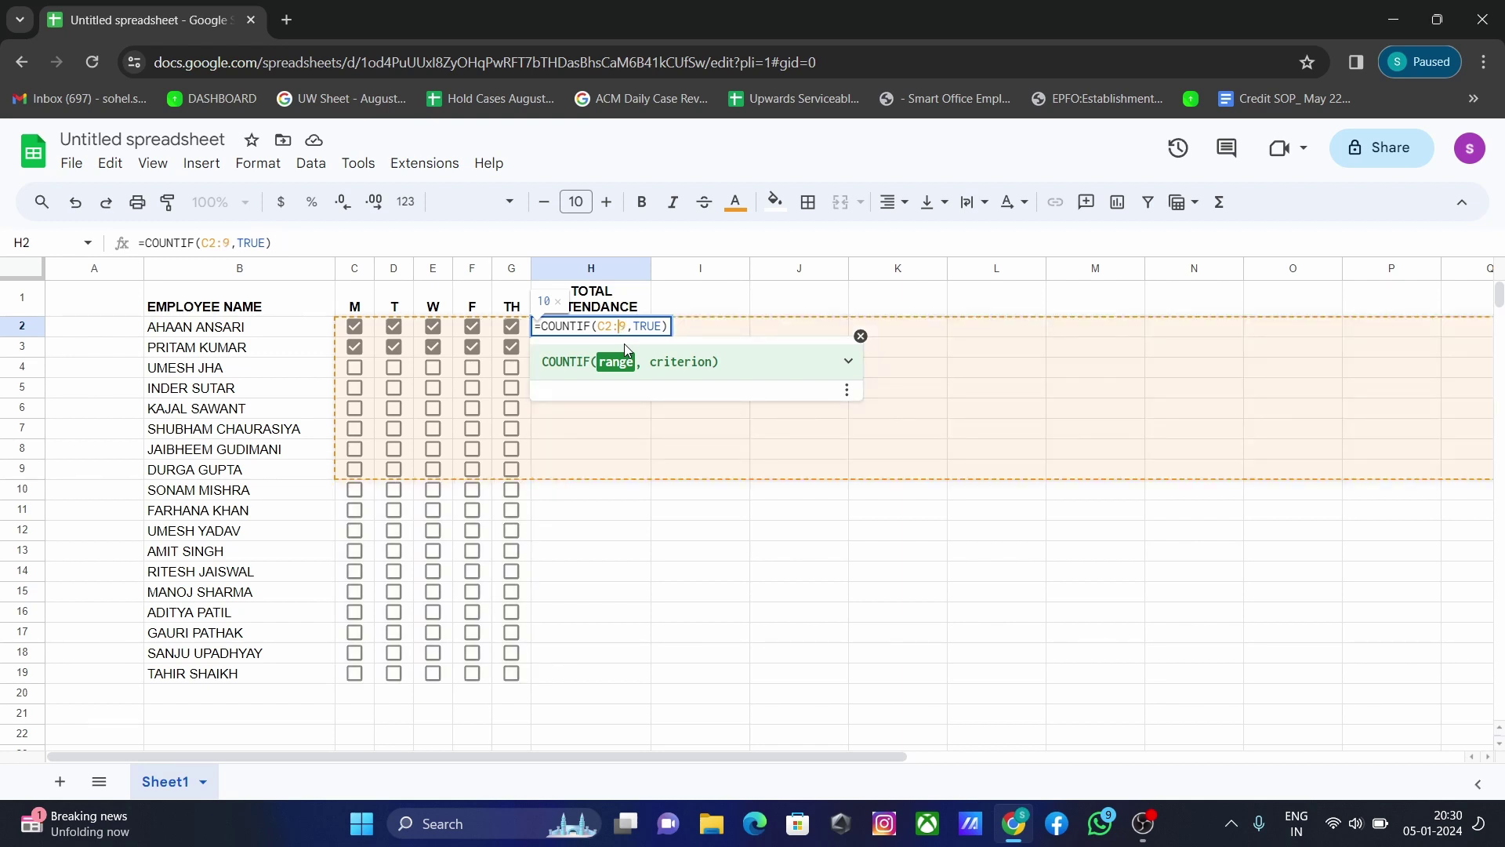
key("Delete")
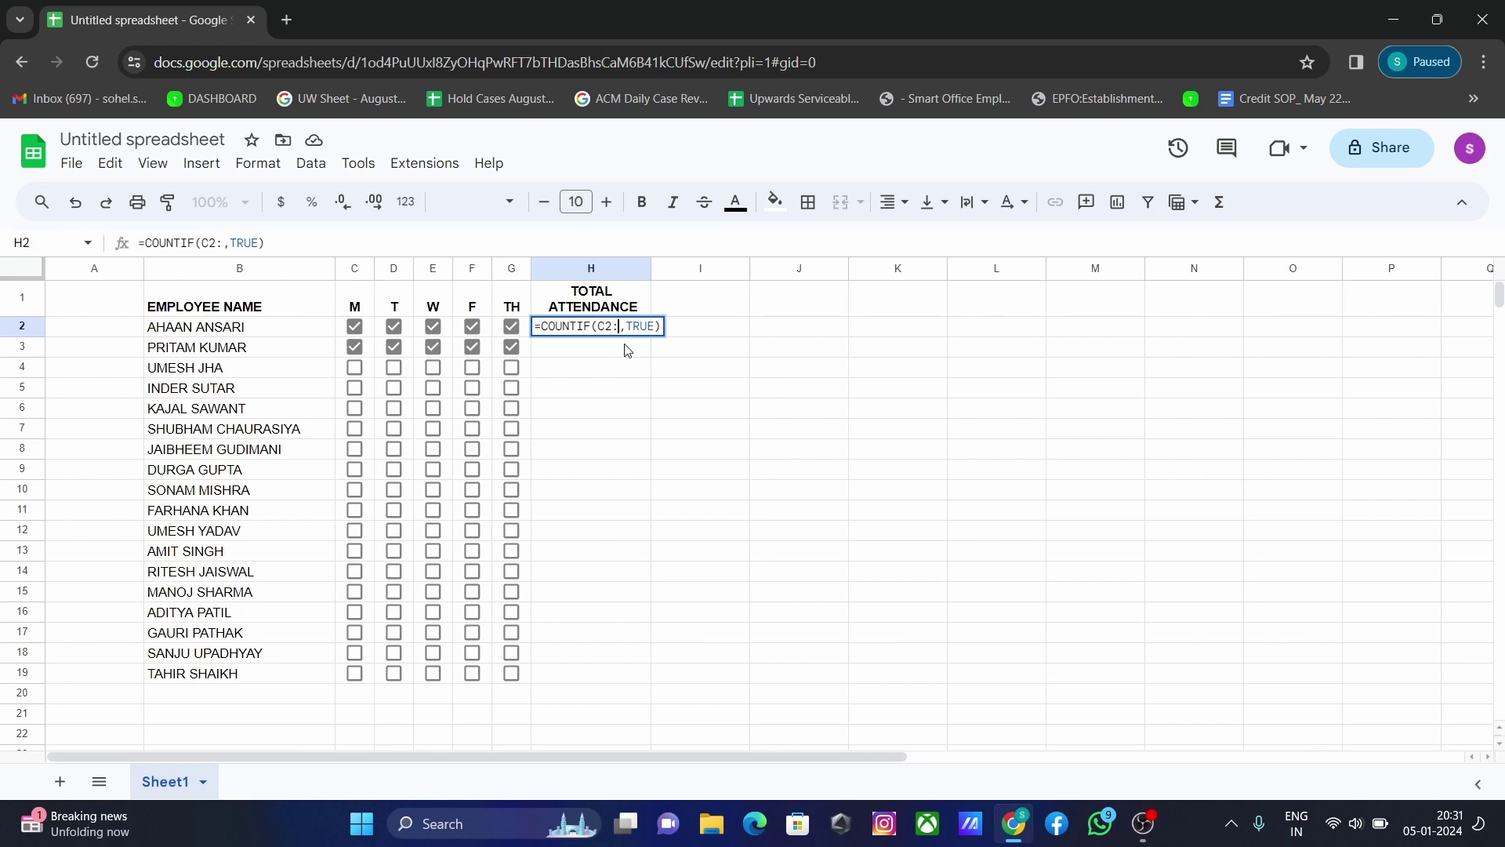
type("G2")
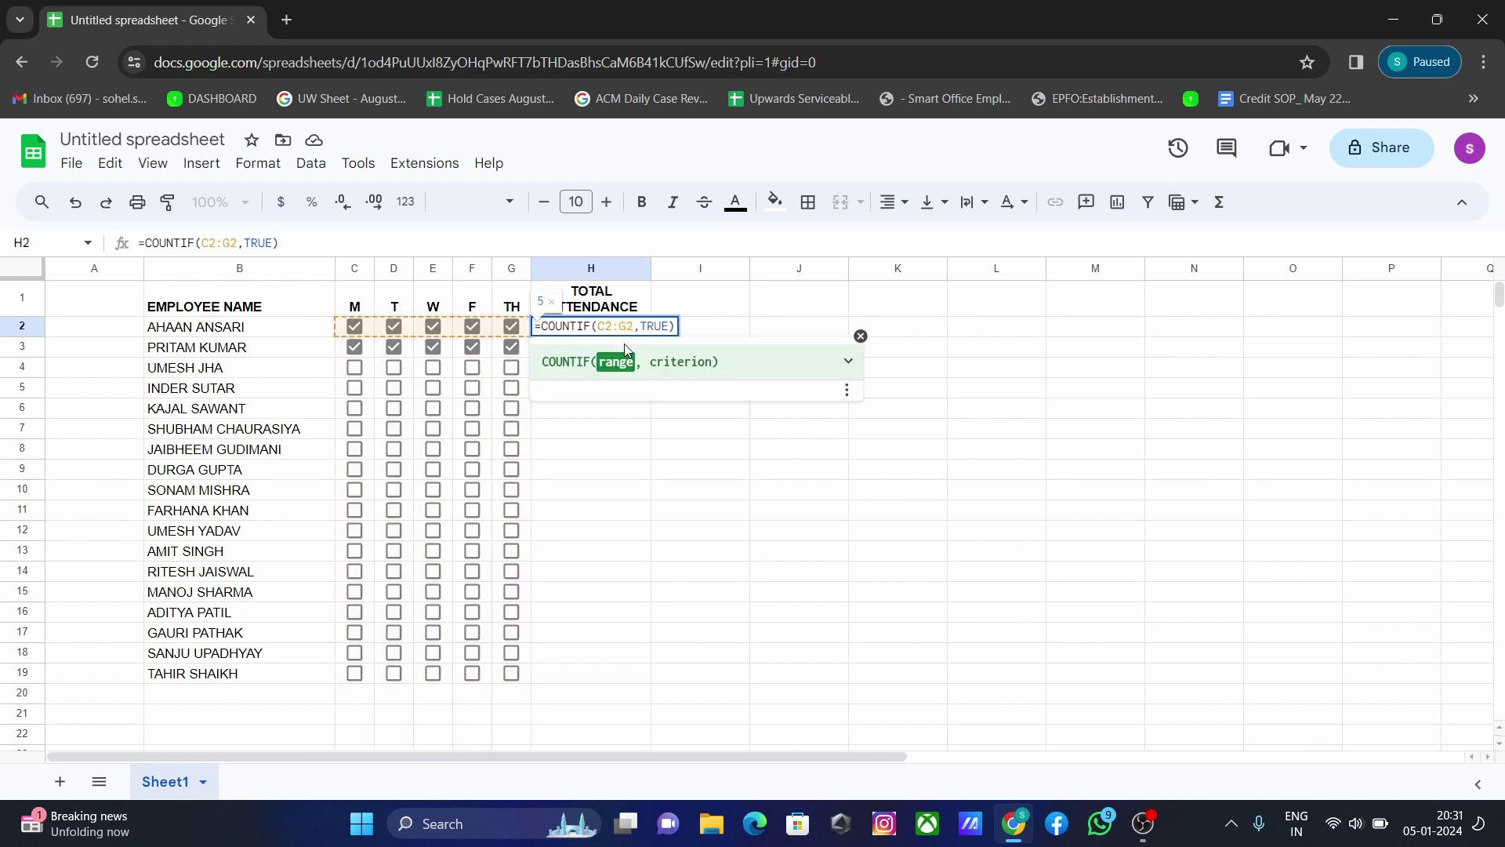
key("Return")
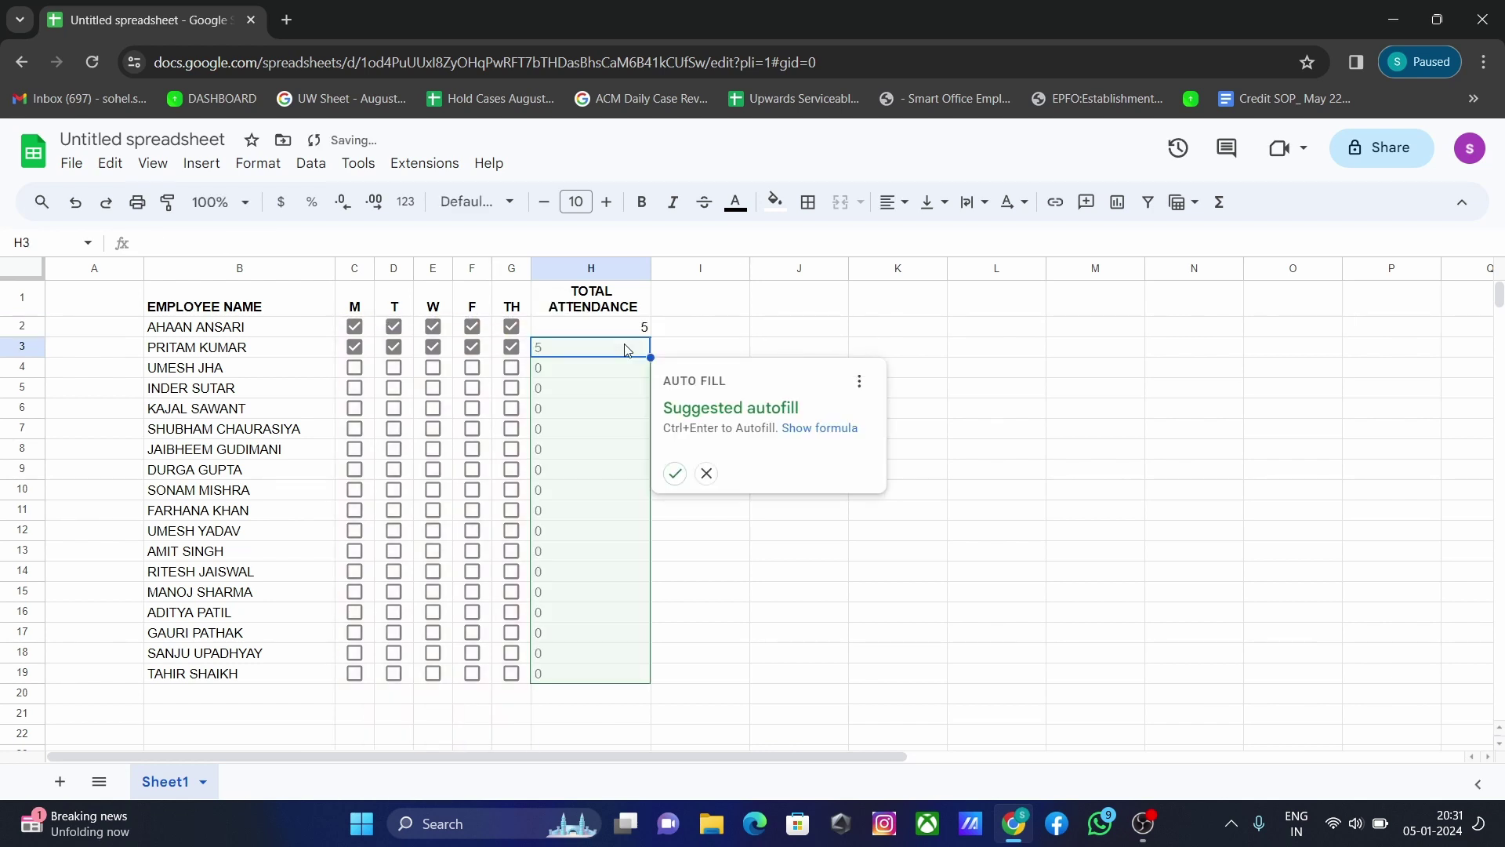
key("Up")
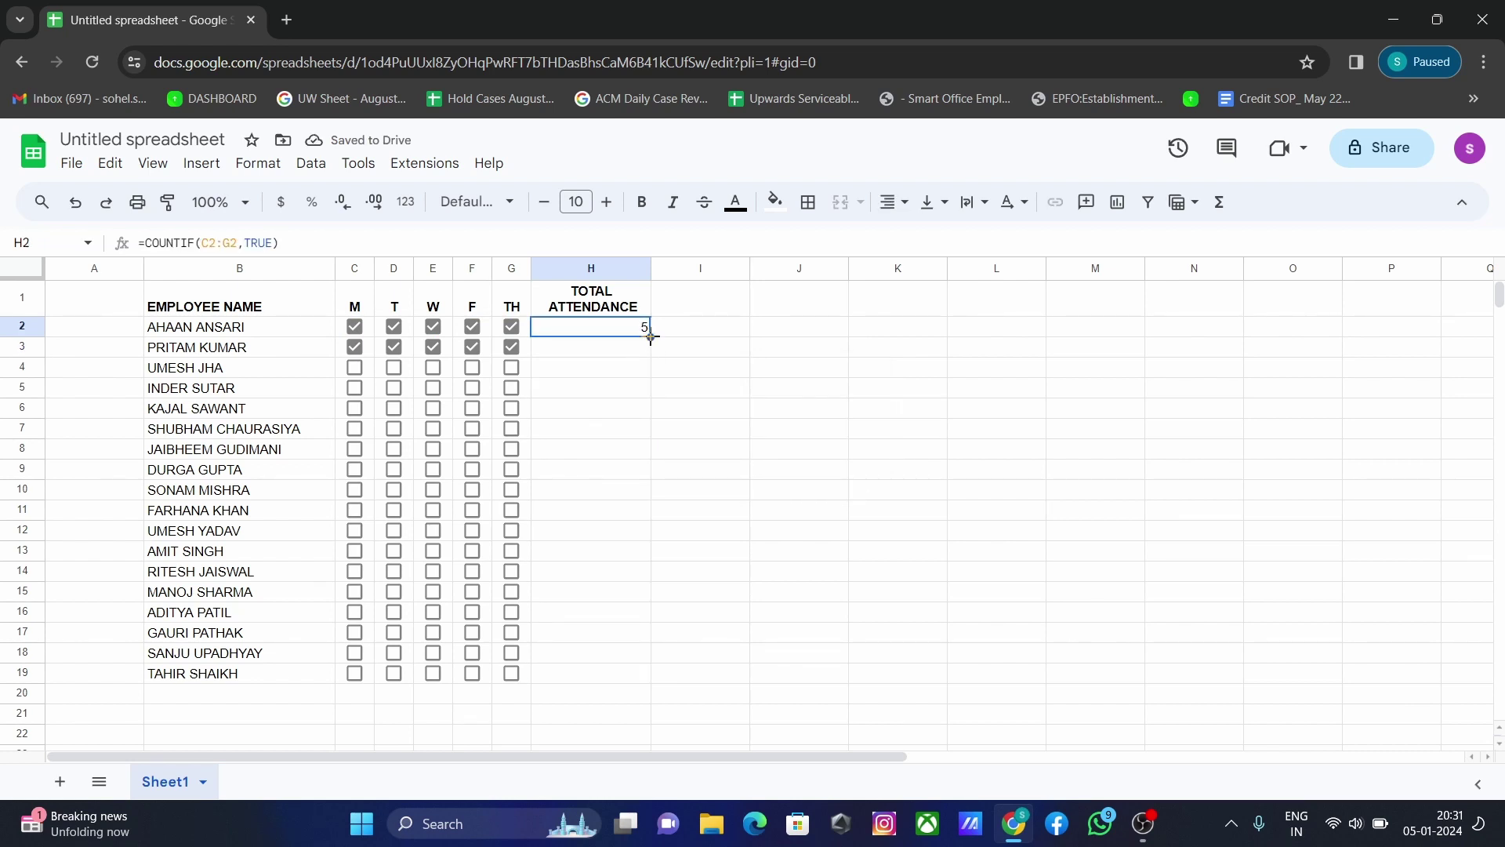
double_click(650, 337)
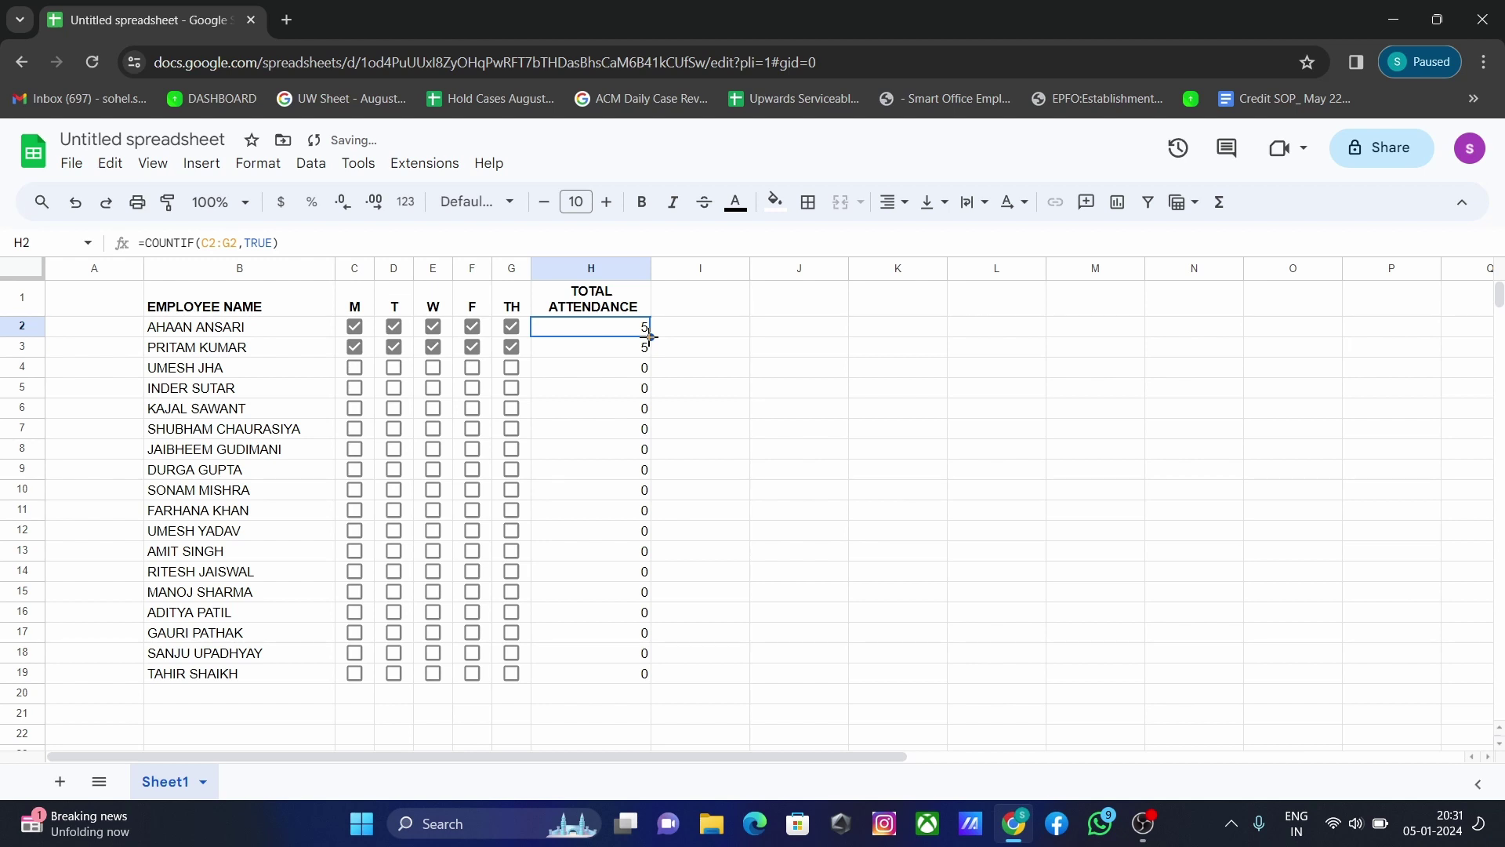
Tick F and TH in row 4, untick T, W, F in row 3, tick M/W in row 7, M/T in row 8
left_click(511, 367)
left_click(473, 368)
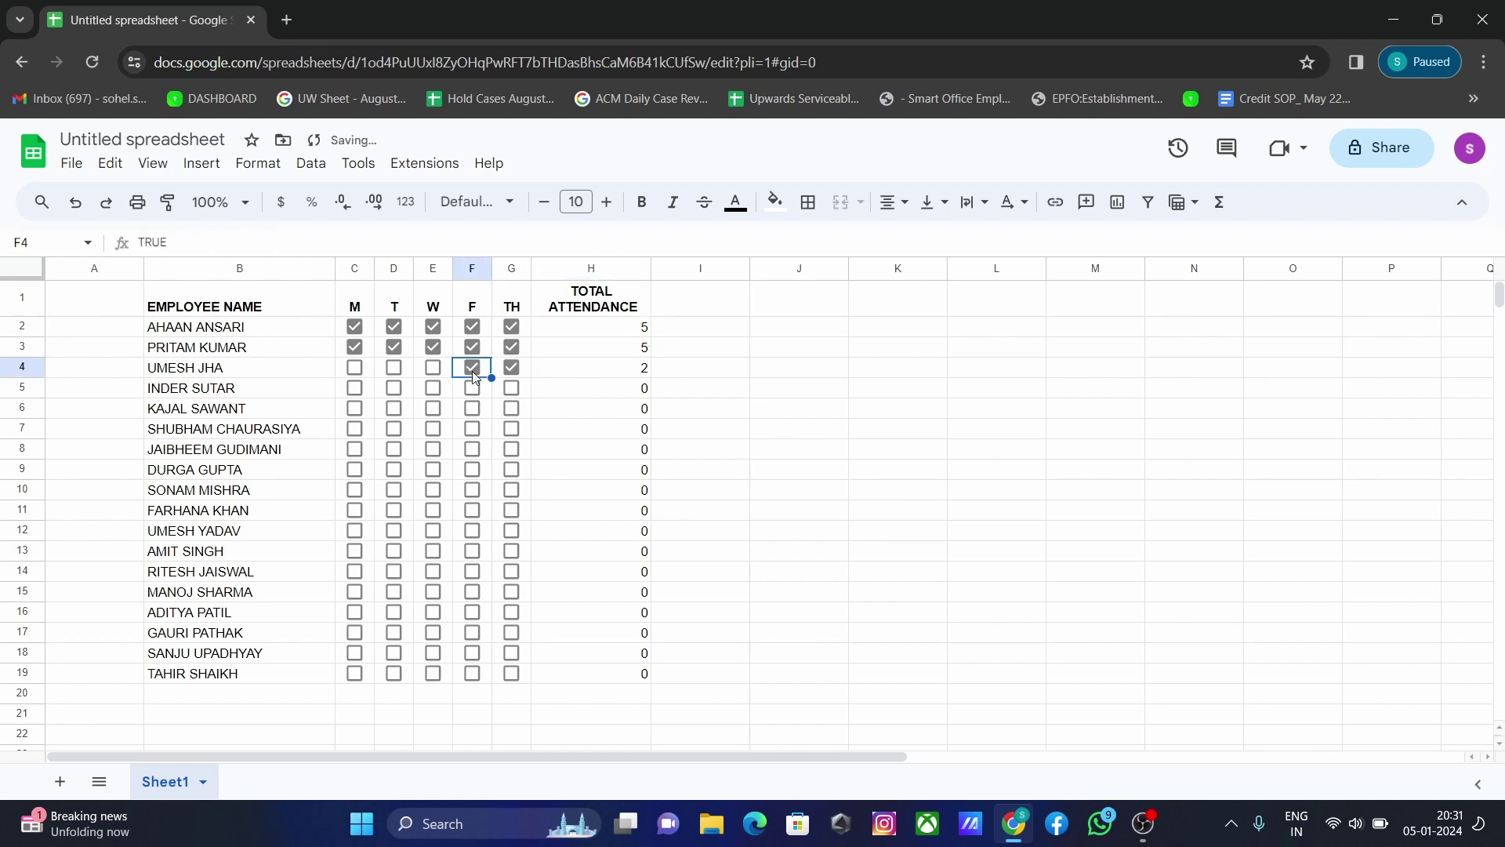
left_click(473, 346)
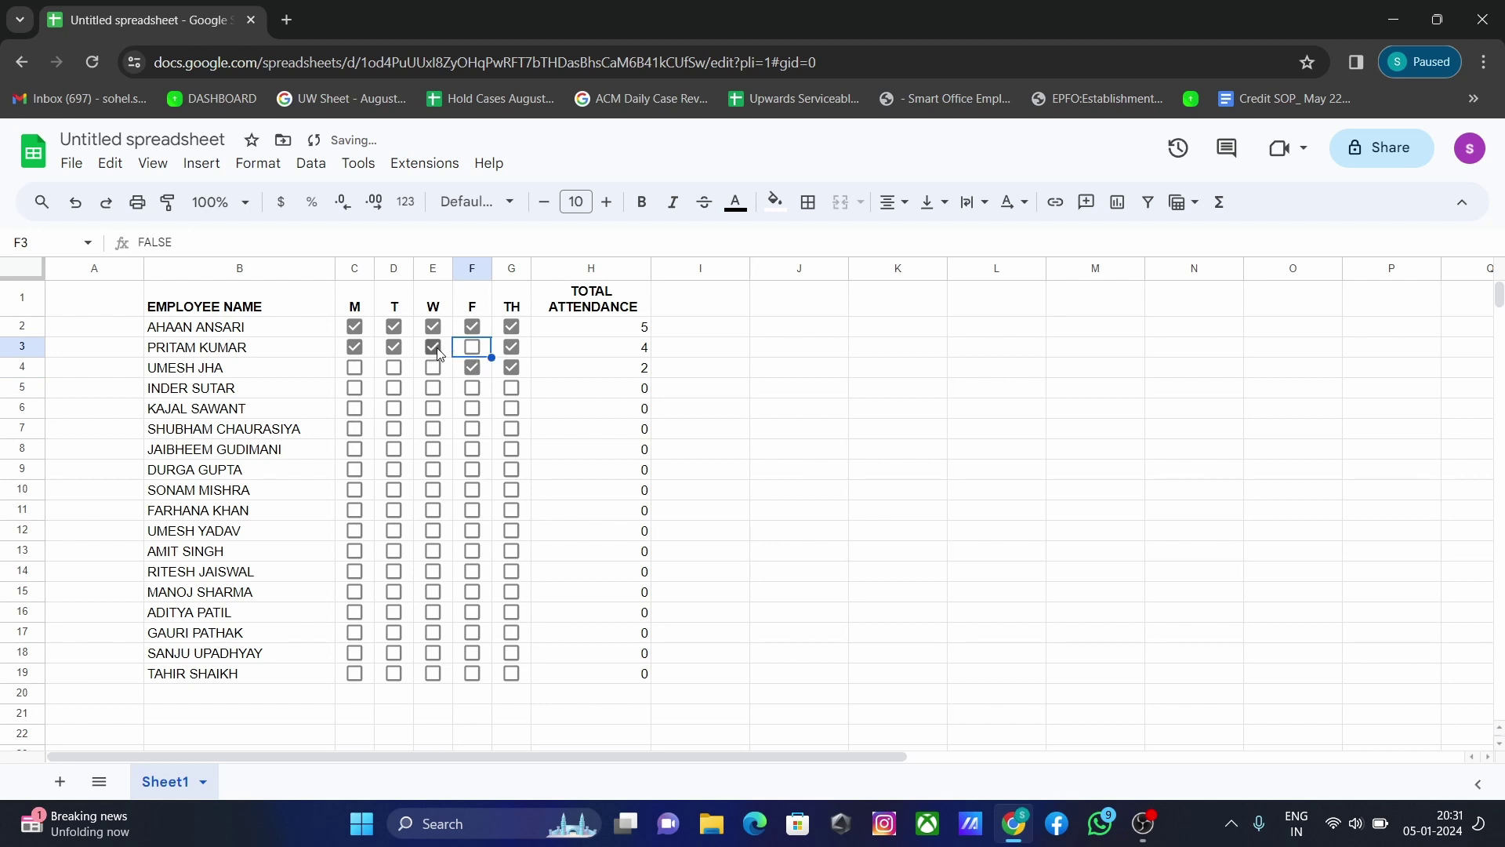
left_click(440, 351)
left_click(394, 352)
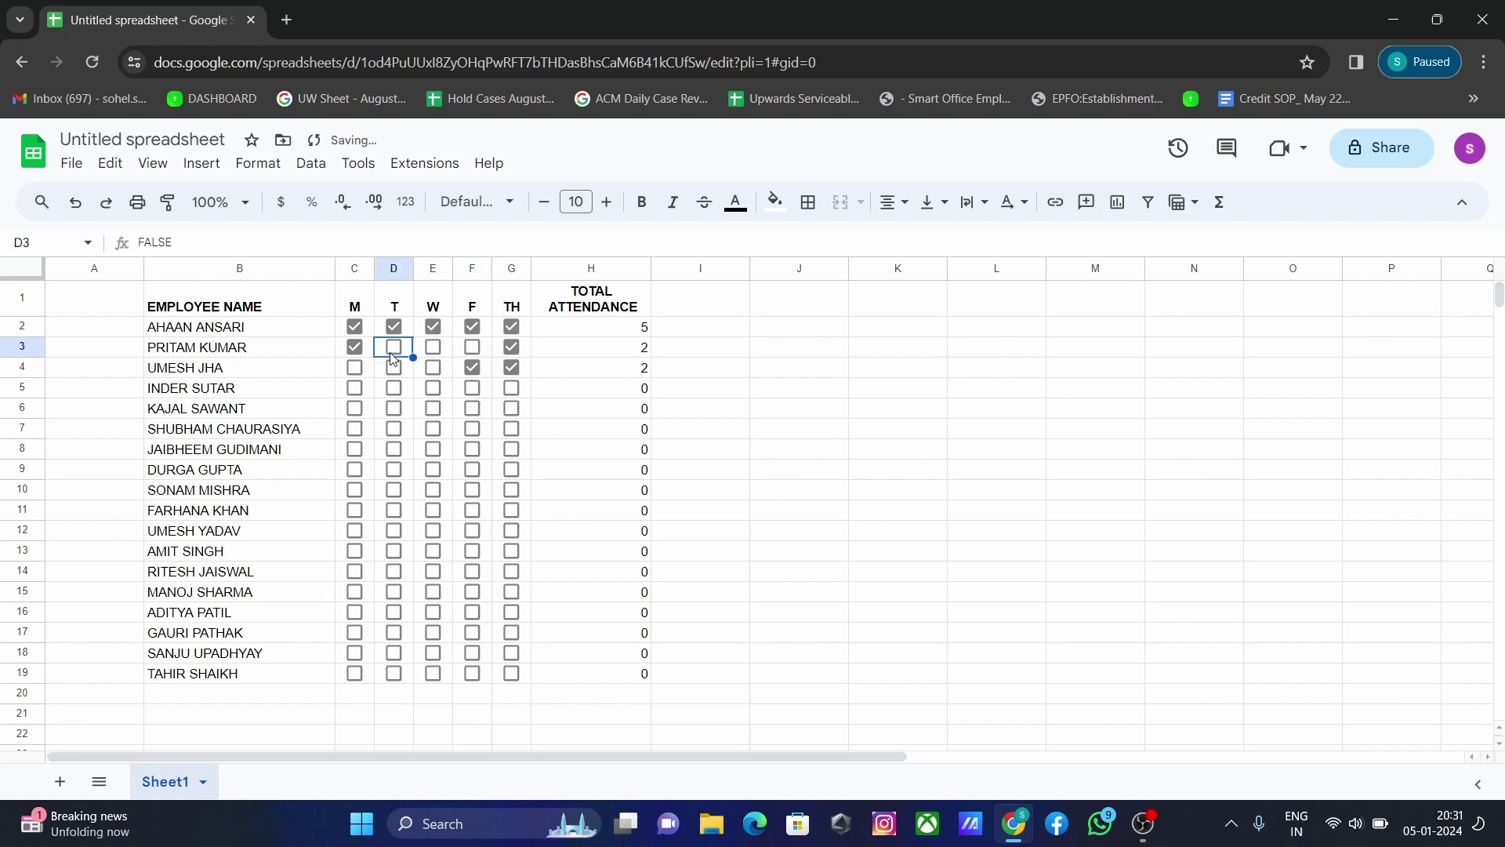
left_click(357, 430)
left_click(359, 452)
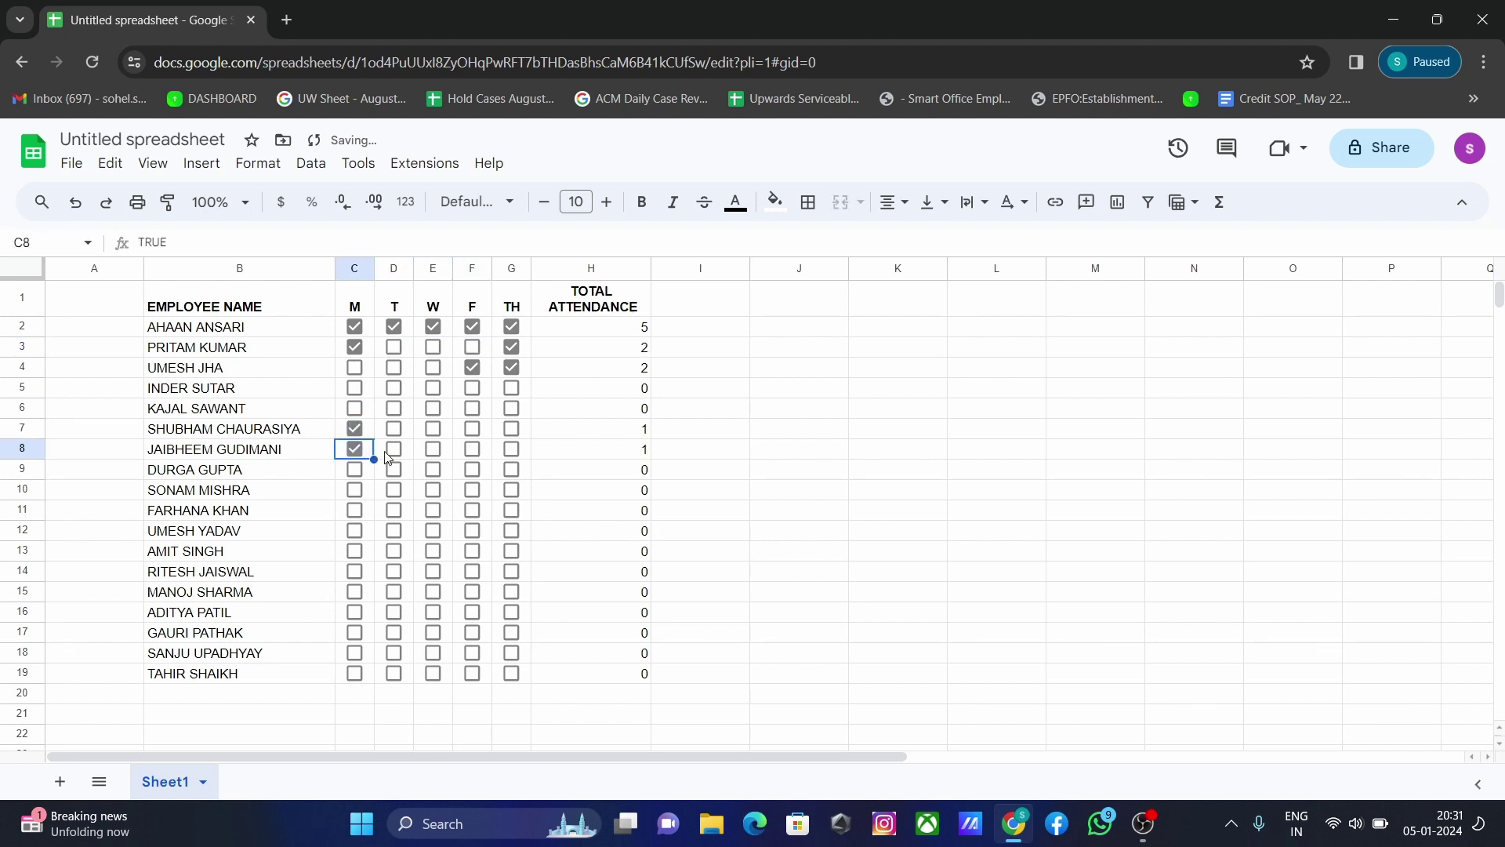
left_click(396, 450)
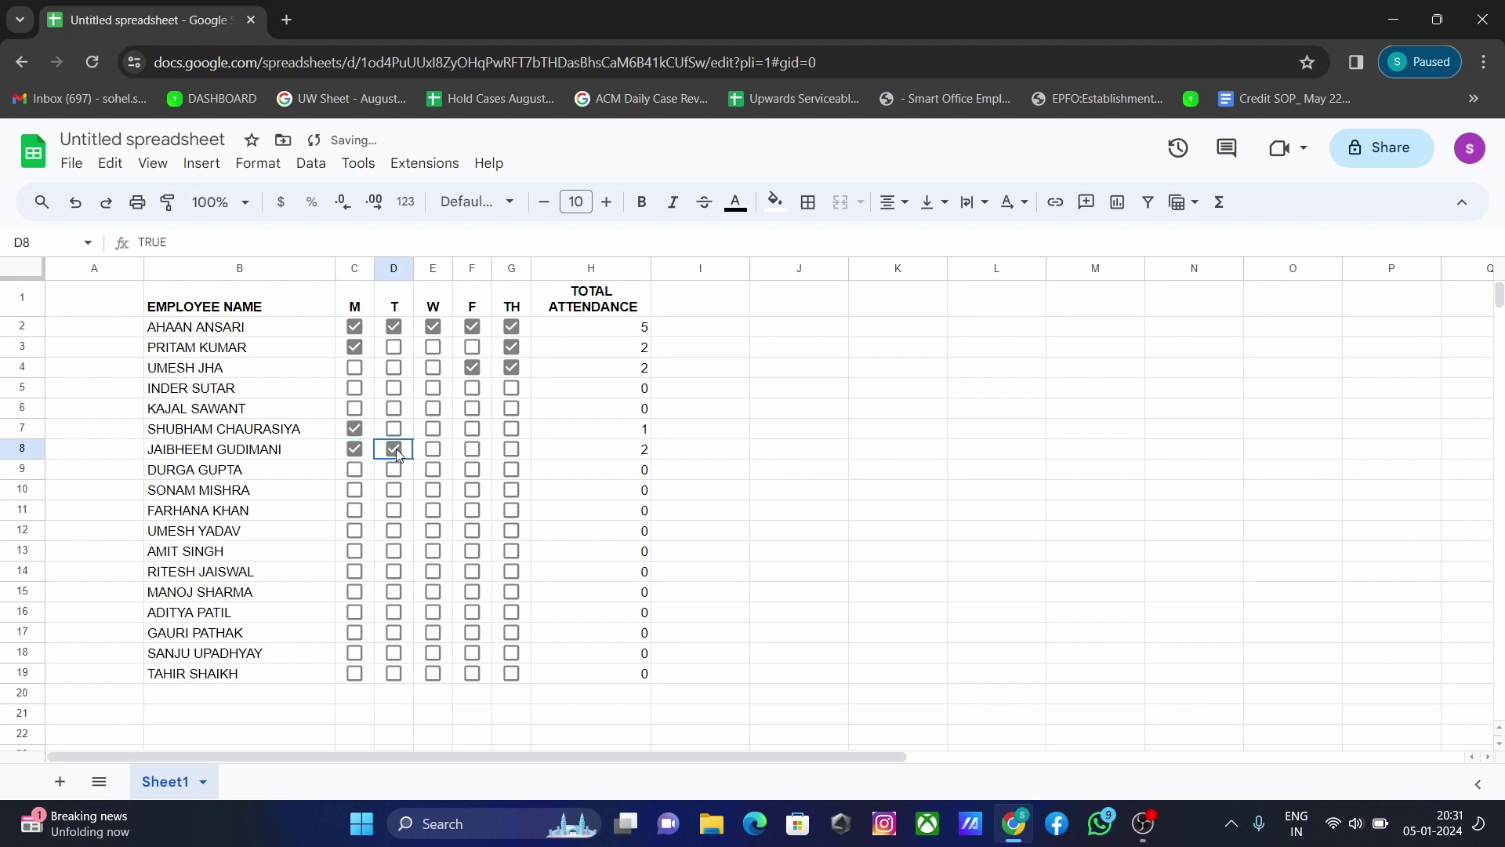
left_click(435, 430)
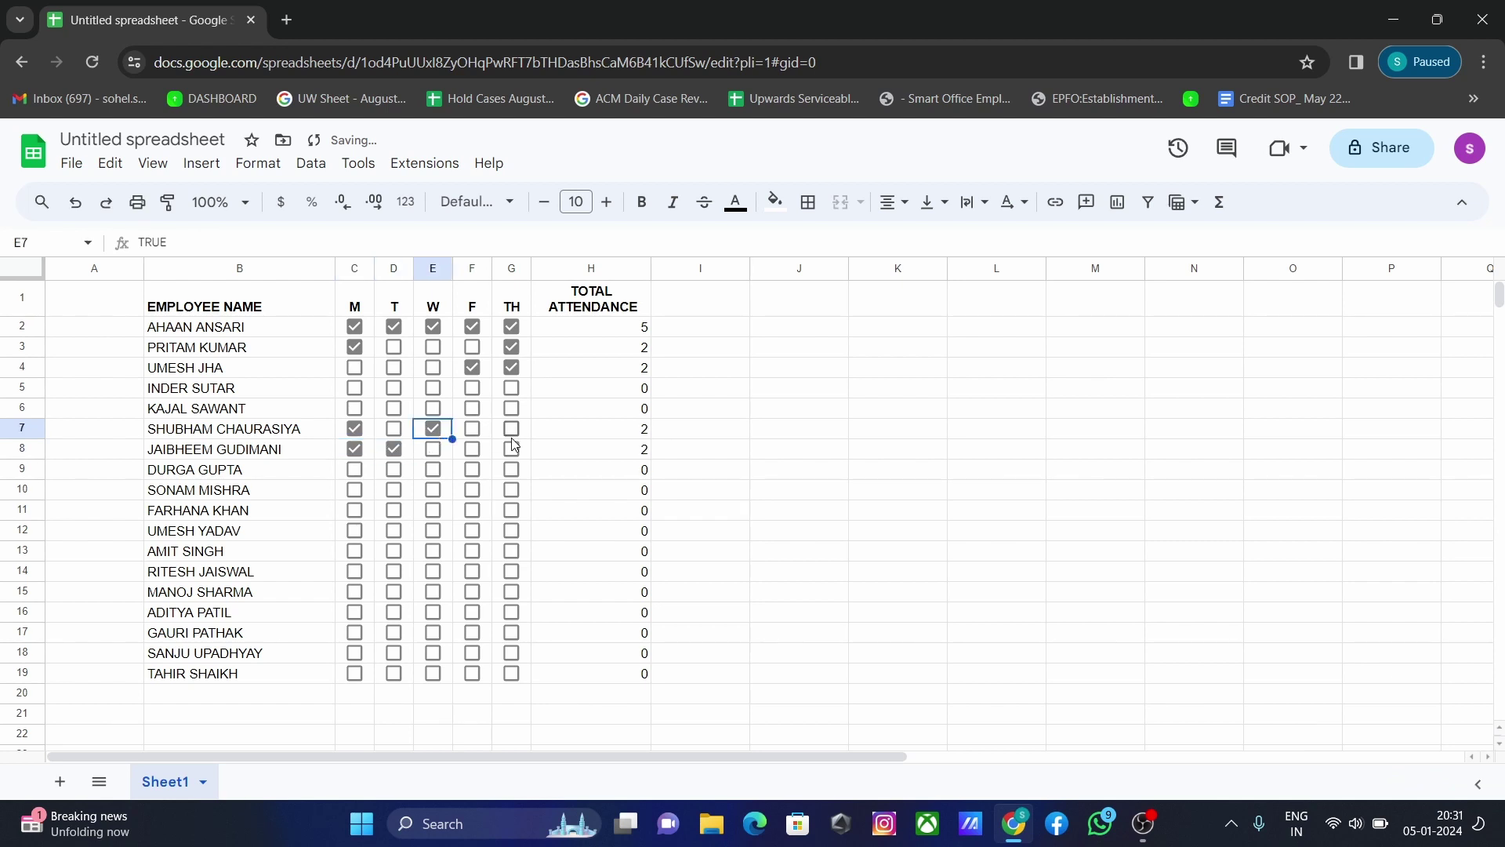